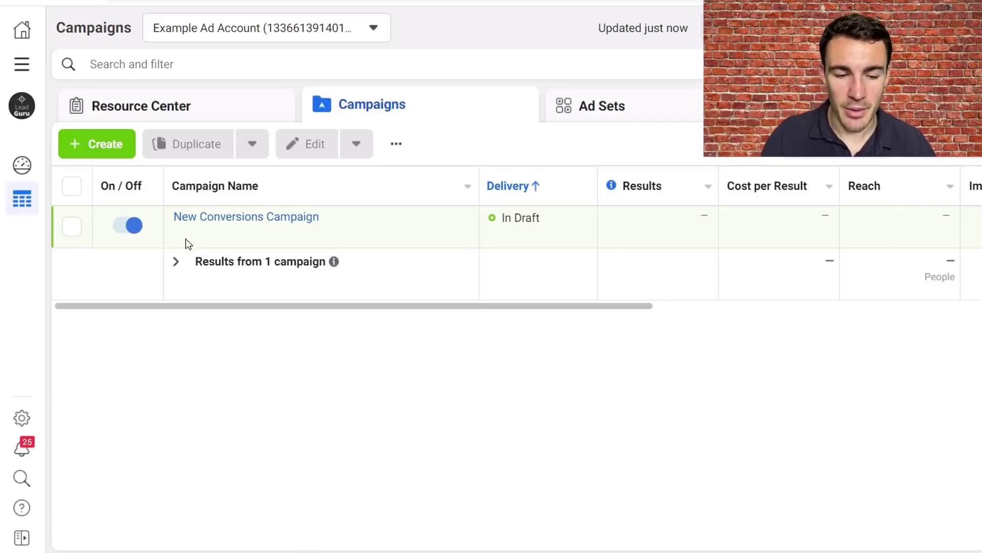
Go to the ad account's Audiences and start creating a custom audience
left_click(21, 64)
left_click(304, 135)
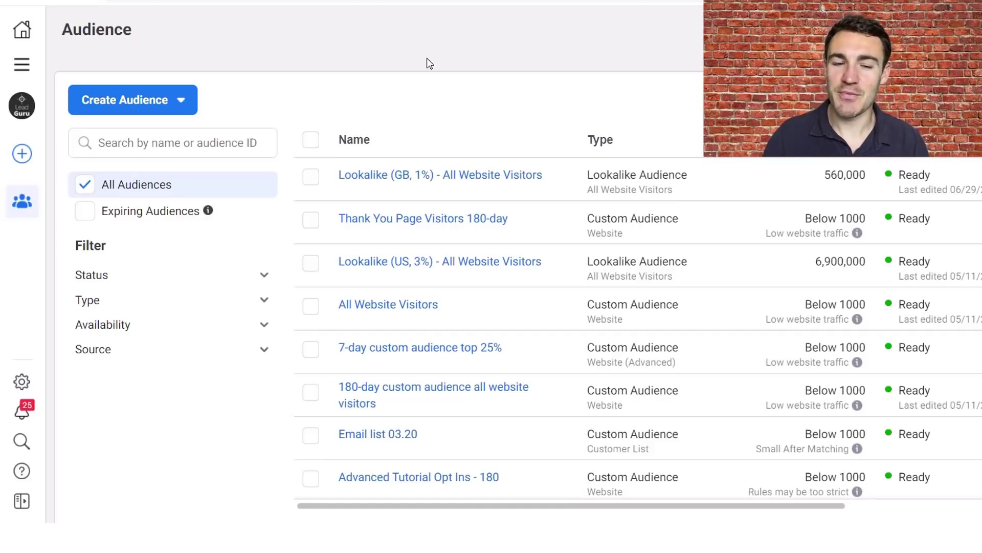
left_click(165, 107)
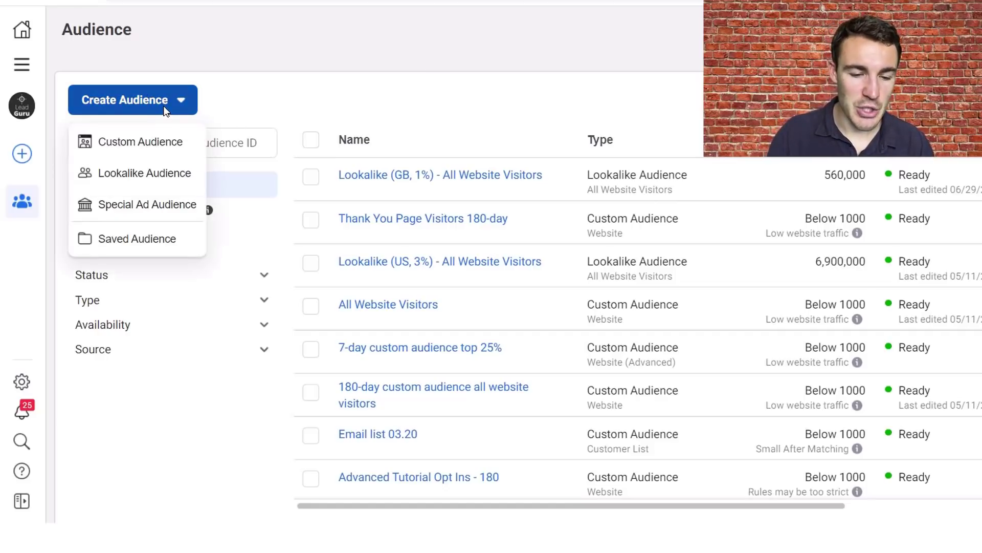
left_click(160, 142)
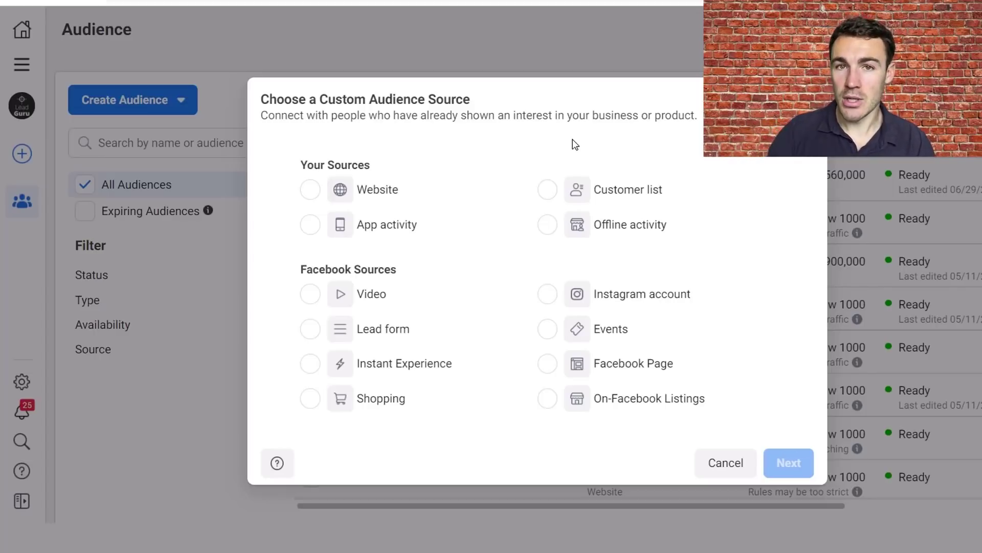
Review the preparation instructions and identifiers for a customer list audience, and return to the source choice
left_click(548, 190)
left_click(788, 447)
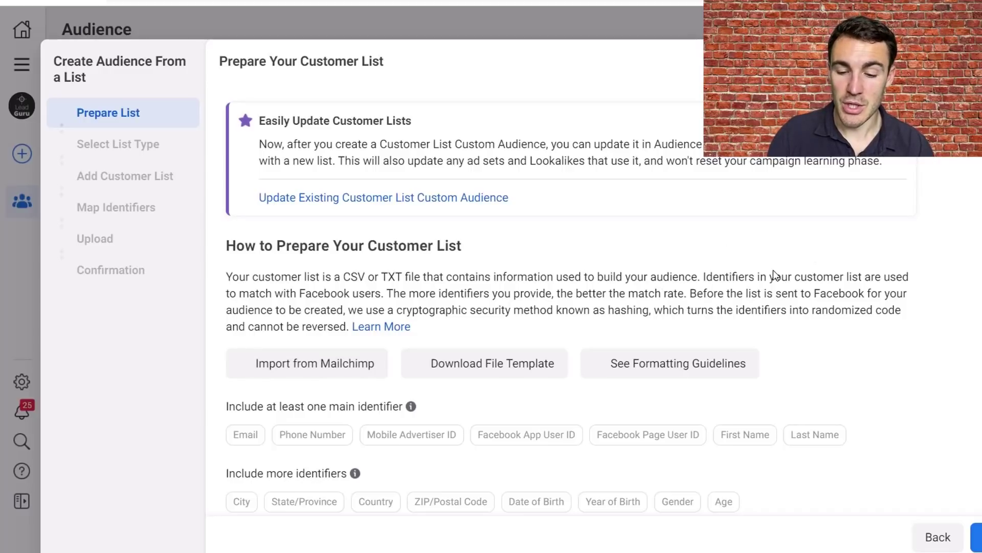
scroll(809, 249, "down", 2)
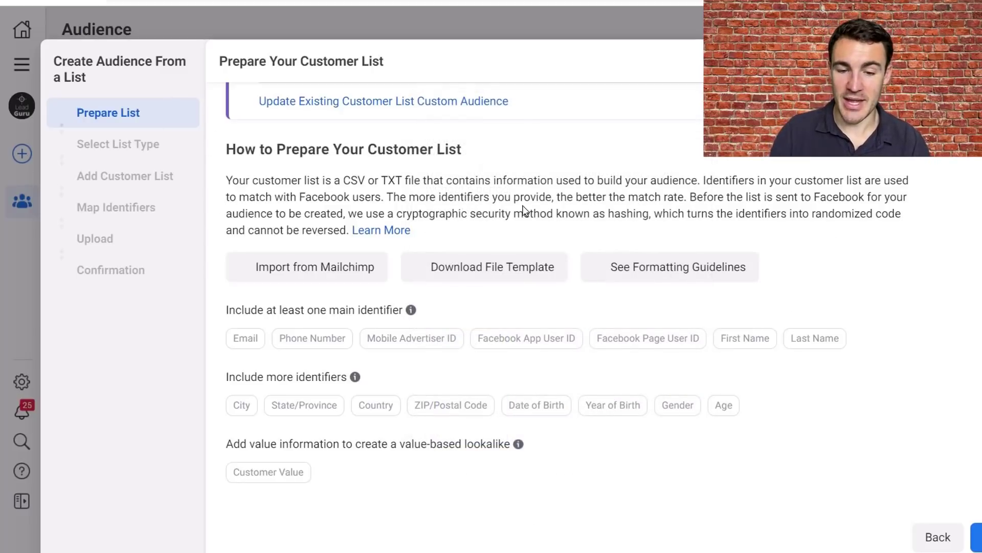
scroll(543, 220, "up", 2)
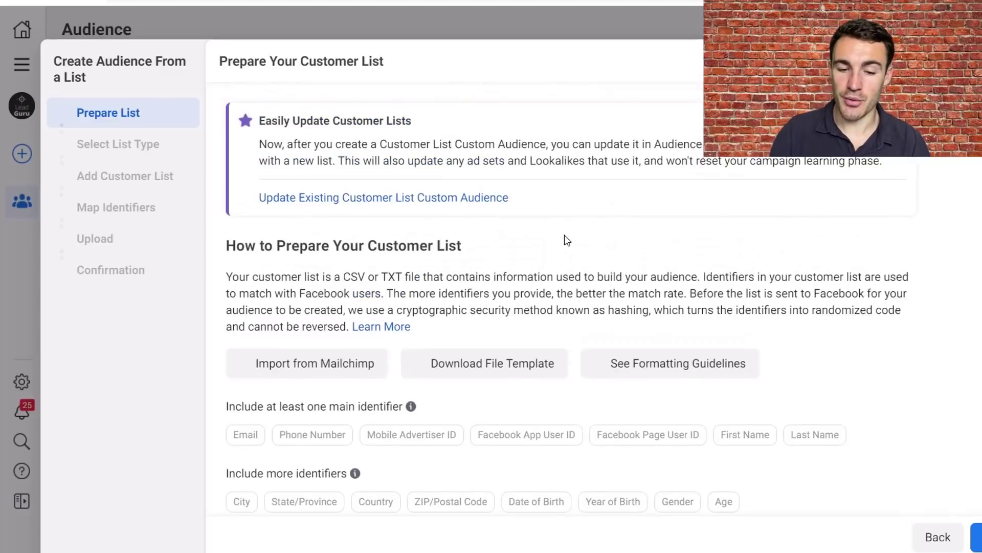
left_click(937, 537)
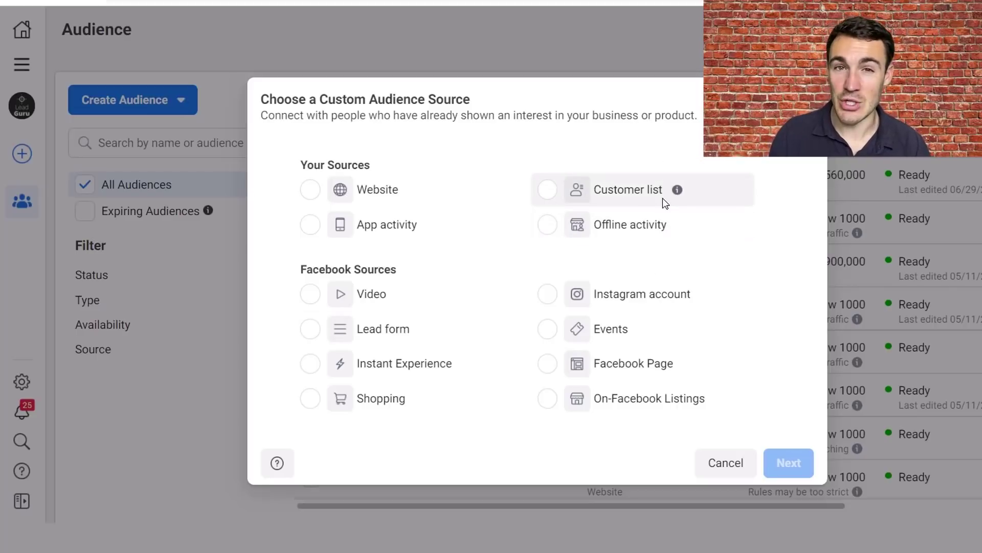
Try a website custom audience of all website visitors with 180 days retention, and return to the source choice
left_click(309, 190)
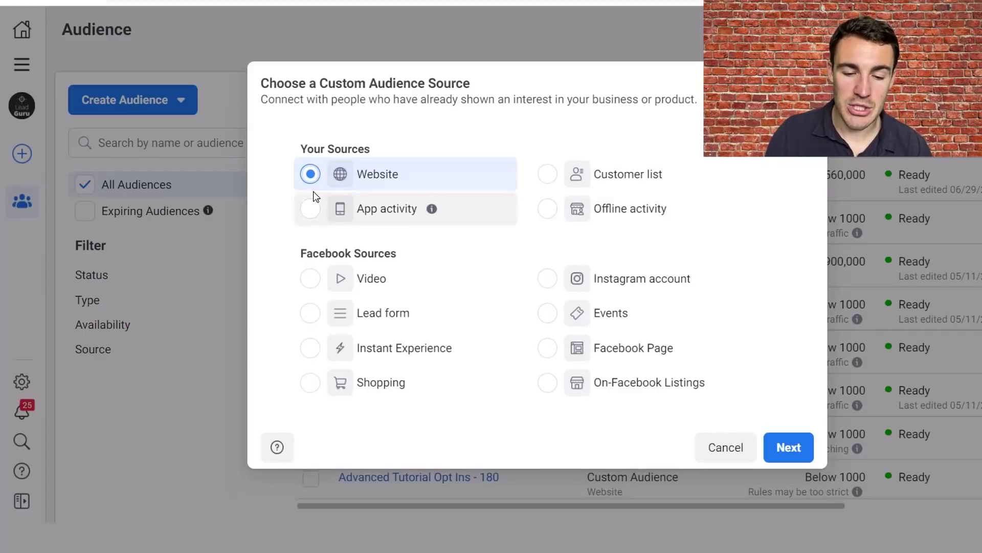
left_click(793, 447)
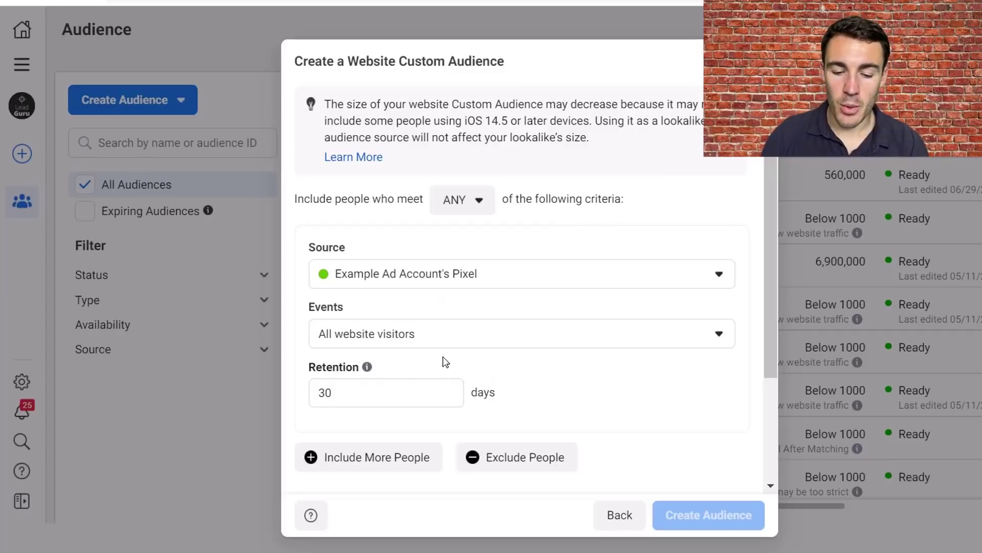
left_click(338, 398)
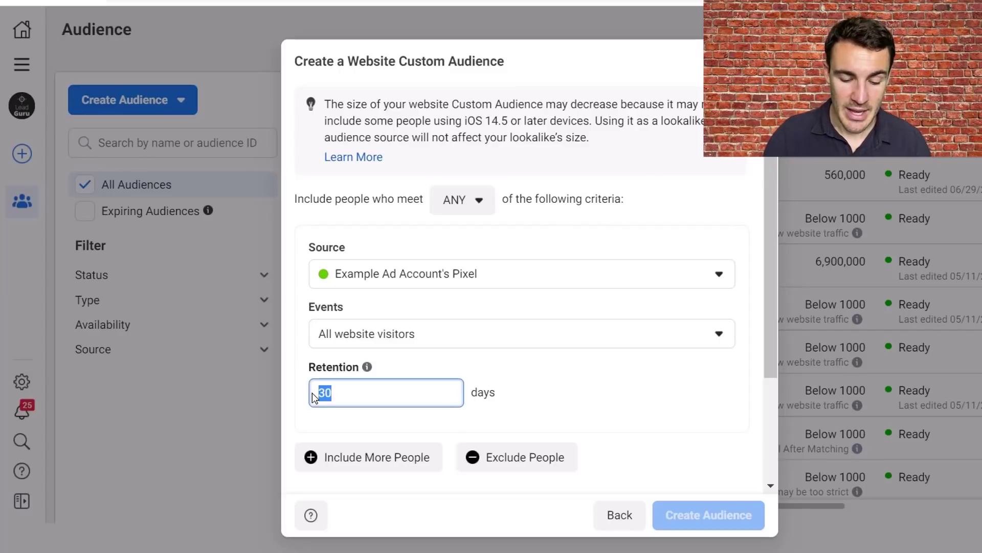
type("18")
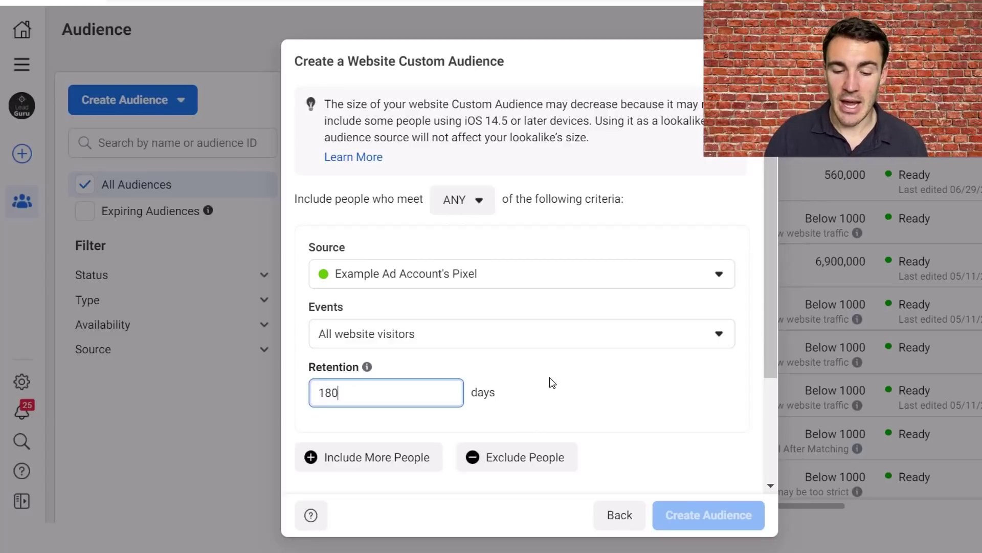
left_click(535, 310)
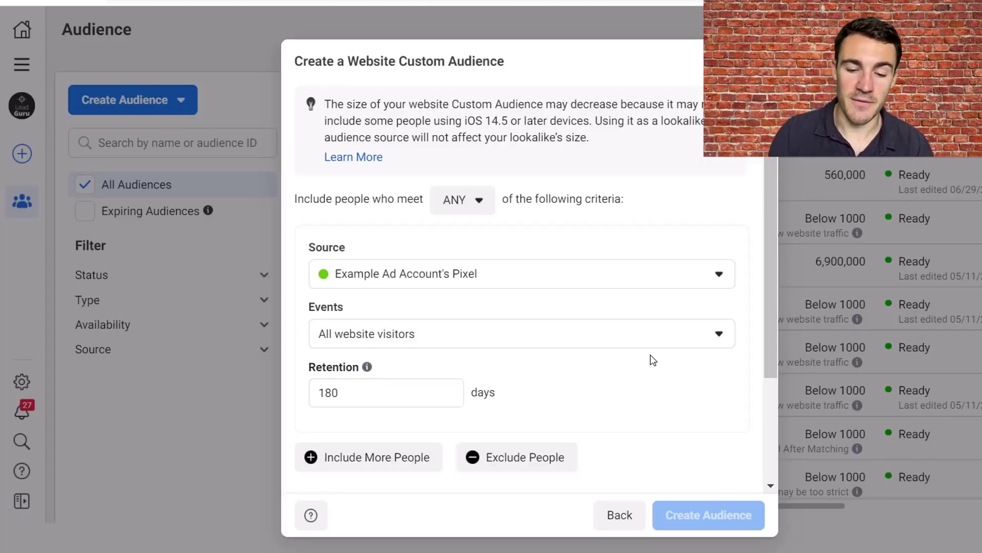
scroll(715, 361, "down", 3)
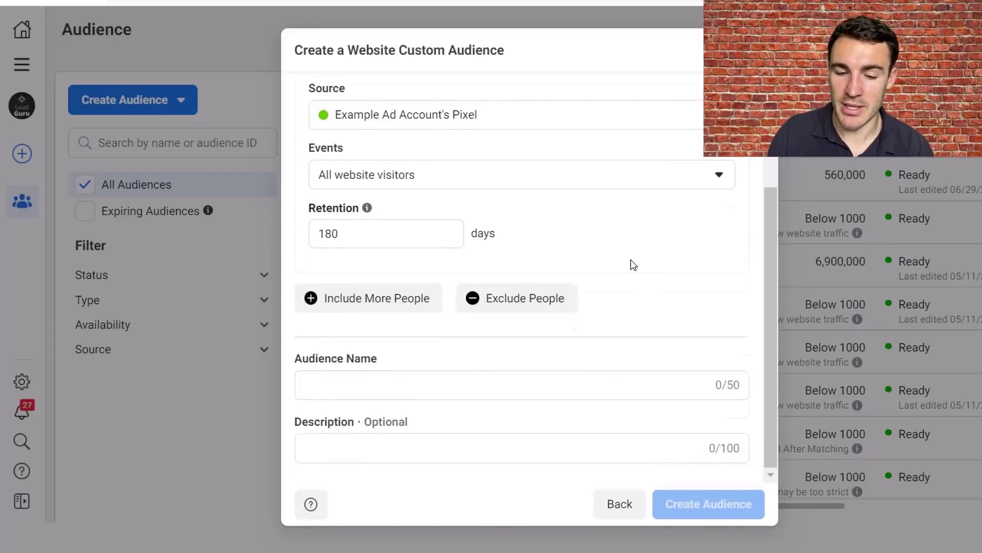
scroll(687, 465, "up", 3)
left_click(620, 515)
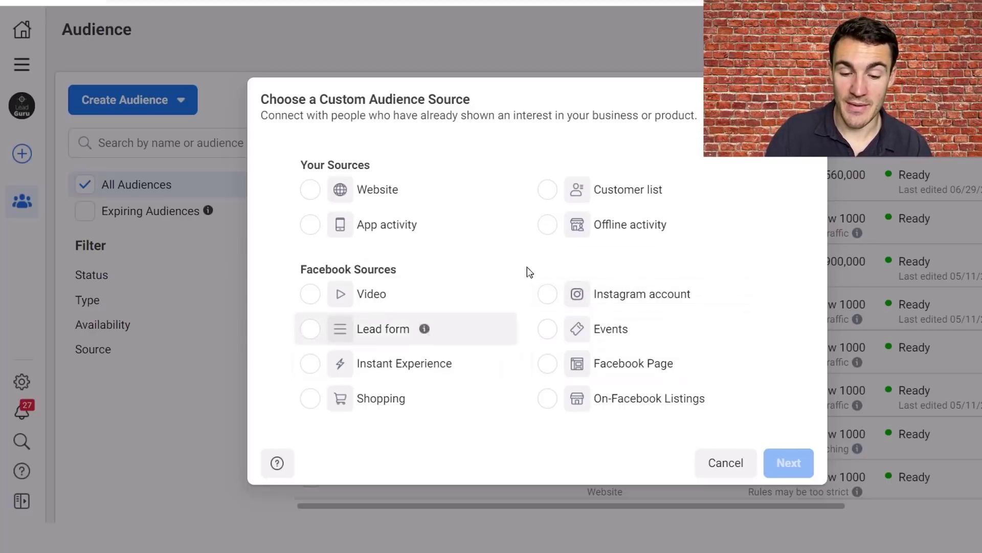
mouse_move(704, 295)
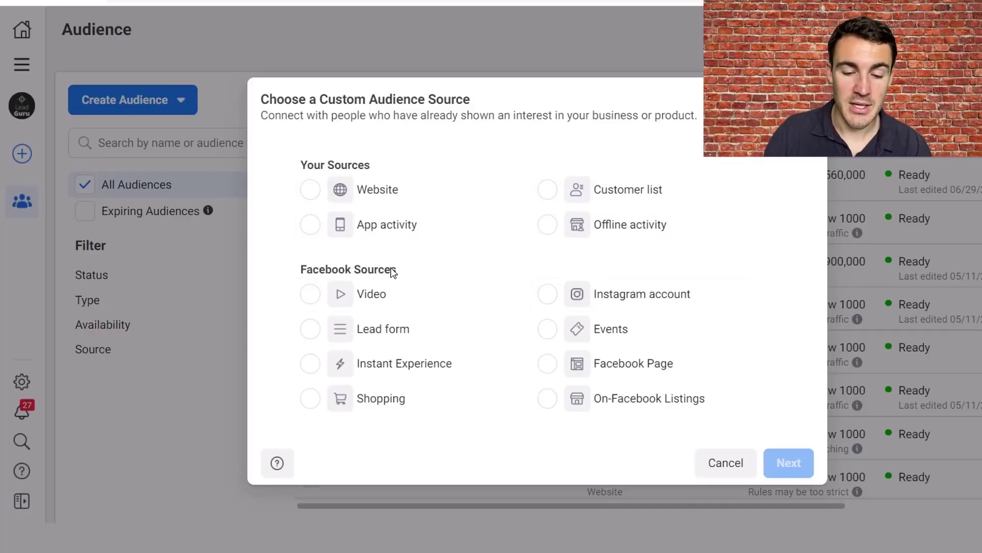
left_click_drag(398, 271, 328, 272)
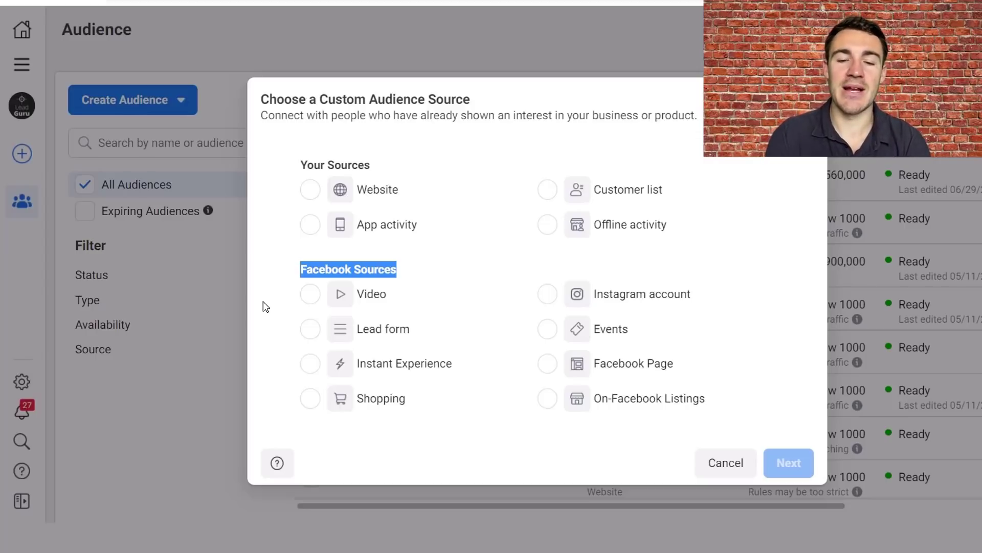
left_click(352, 162)
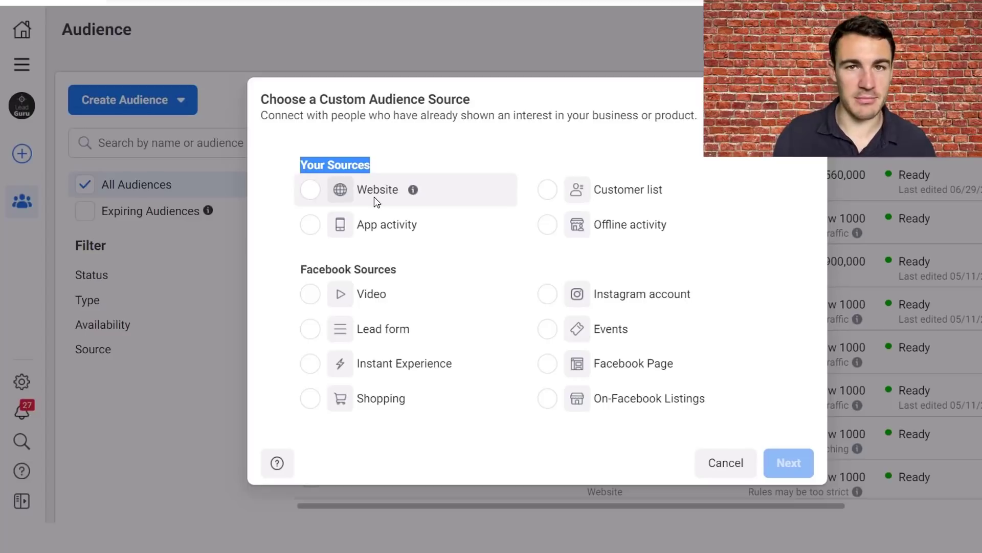
left_click(620, 148)
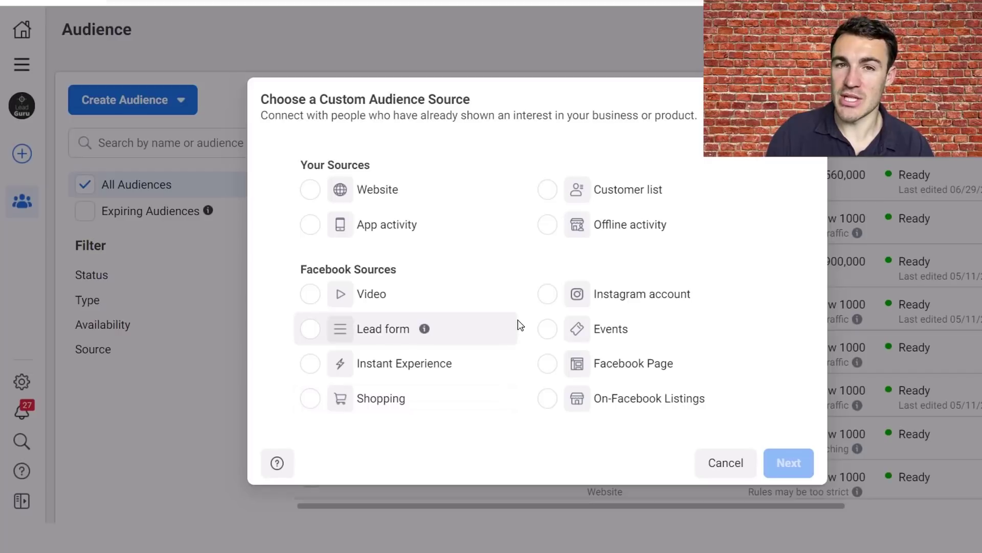
Use Video as the audience source and set the engagement to people who have watched at 50% of your video
left_click(316, 294)
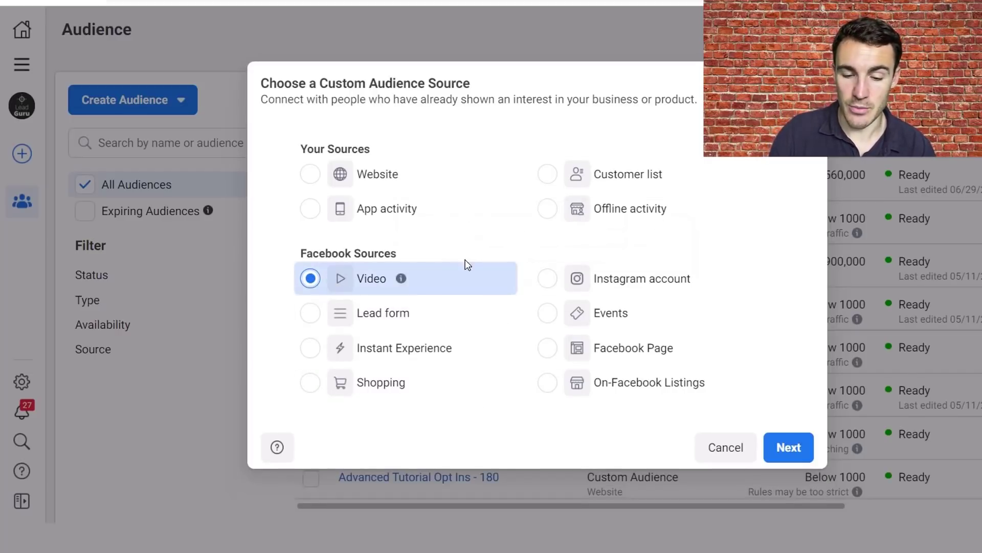
left_click(793, 443)
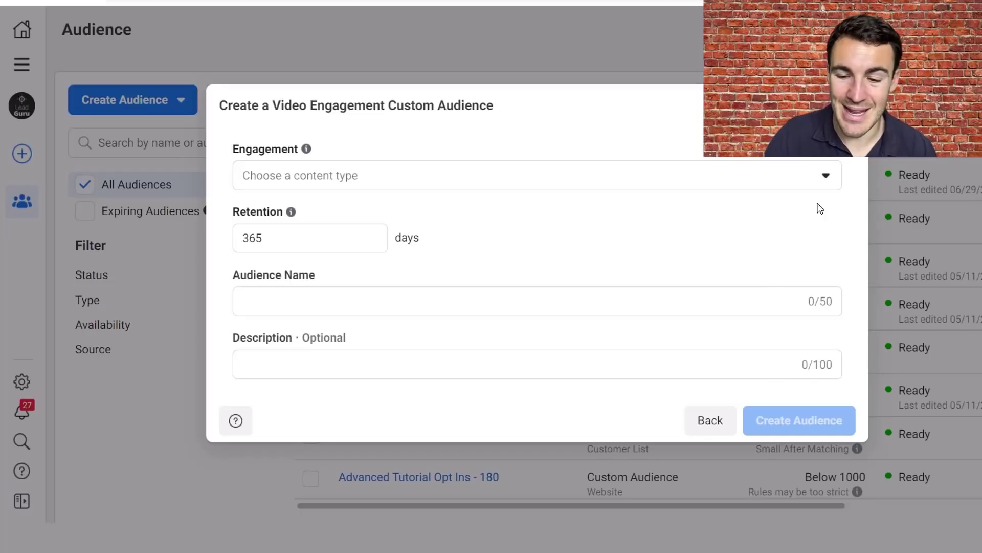
left_click(826, 176)
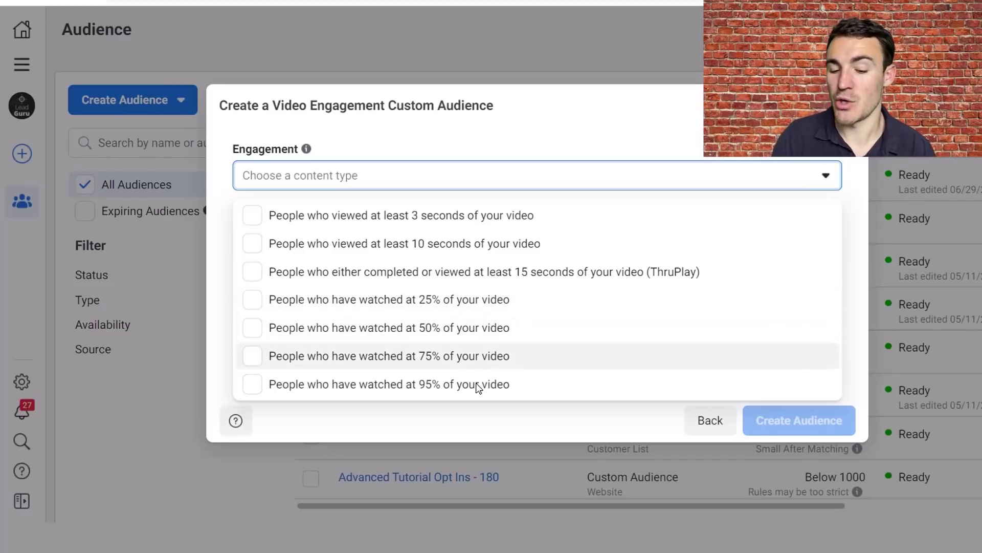
left_click(478, 329)
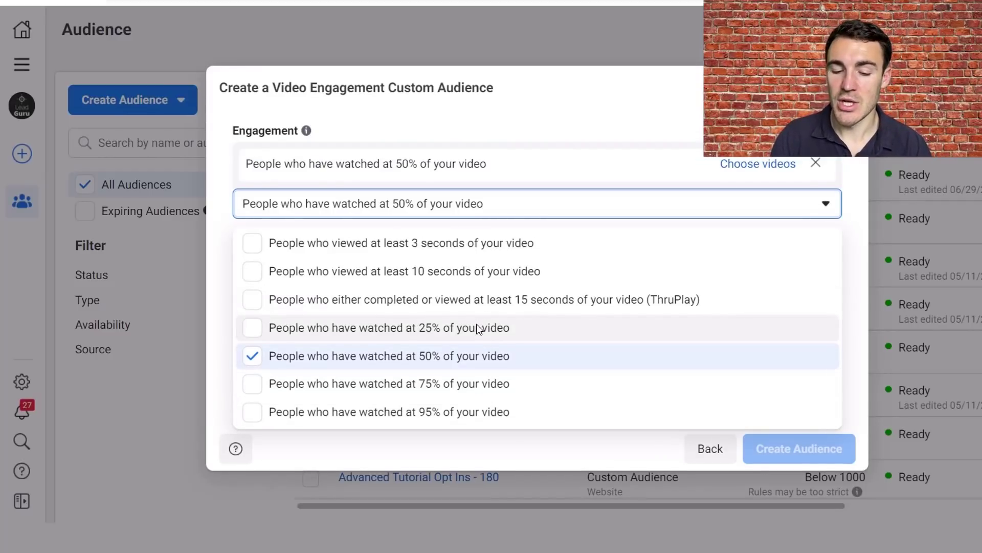
left_click(852, 158)
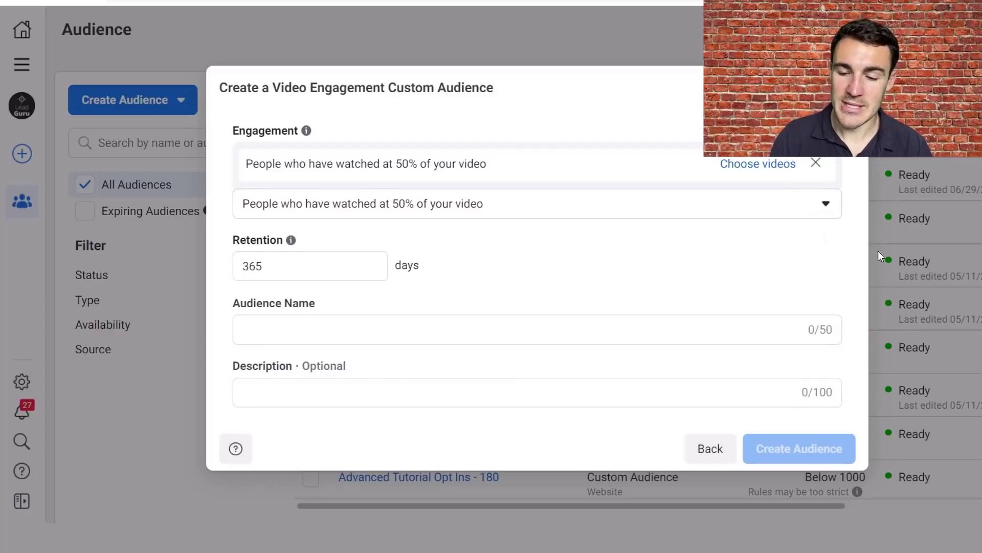
Add the Facebook Page videos "In today's video I explain why you …" and "It is important to keep your best p…" to the engagement criterion
left_click(764, 164)
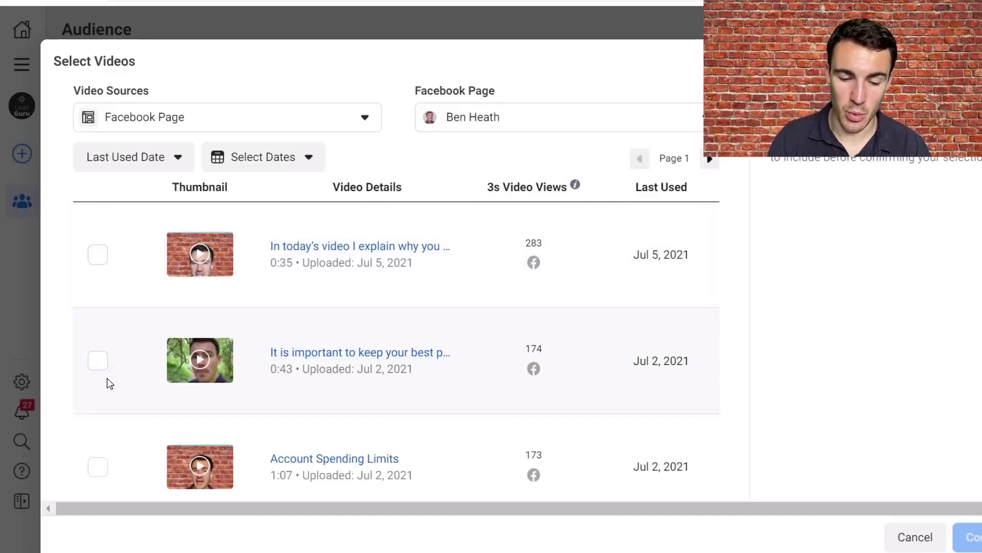
scroll(658, 359, "down", 4)
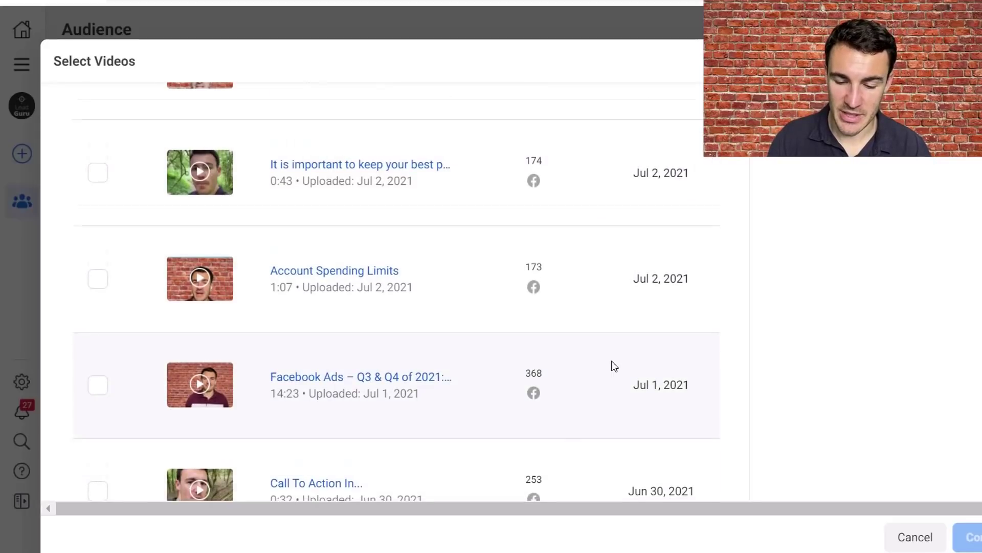
scroll(612, 364, "down", 3)
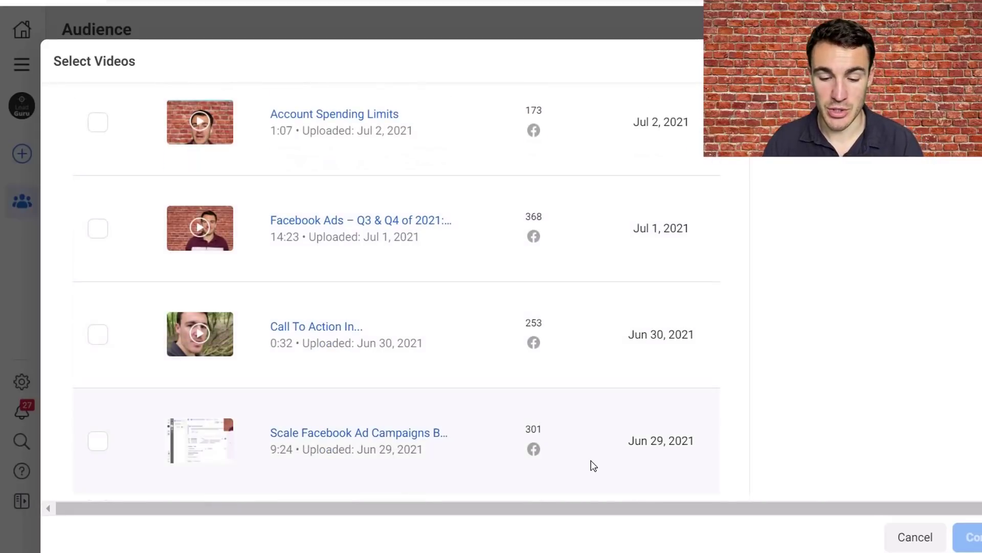
scroll(555, 389, "up", 6)
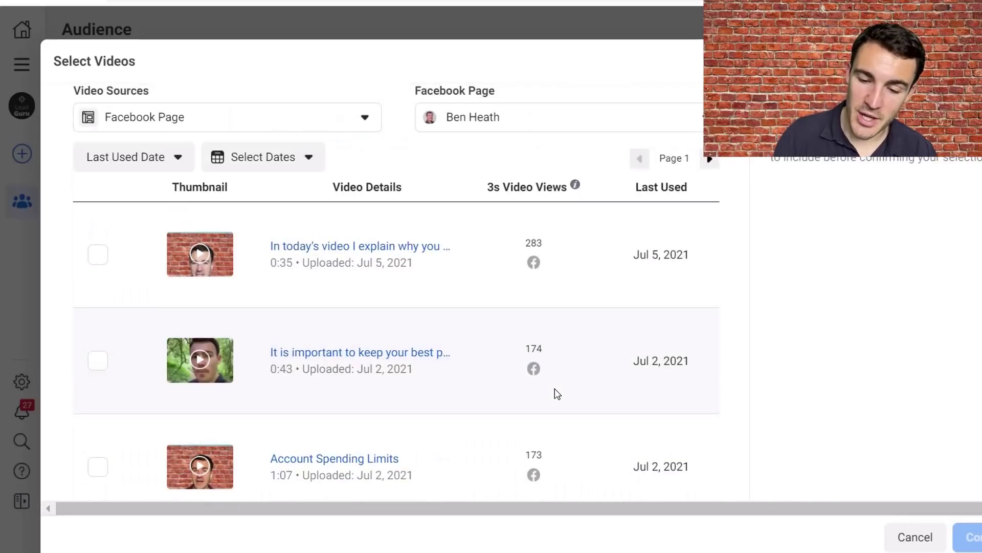
scroll(554, 389, "down", 3)
scroll(554, 388, "up", 3)
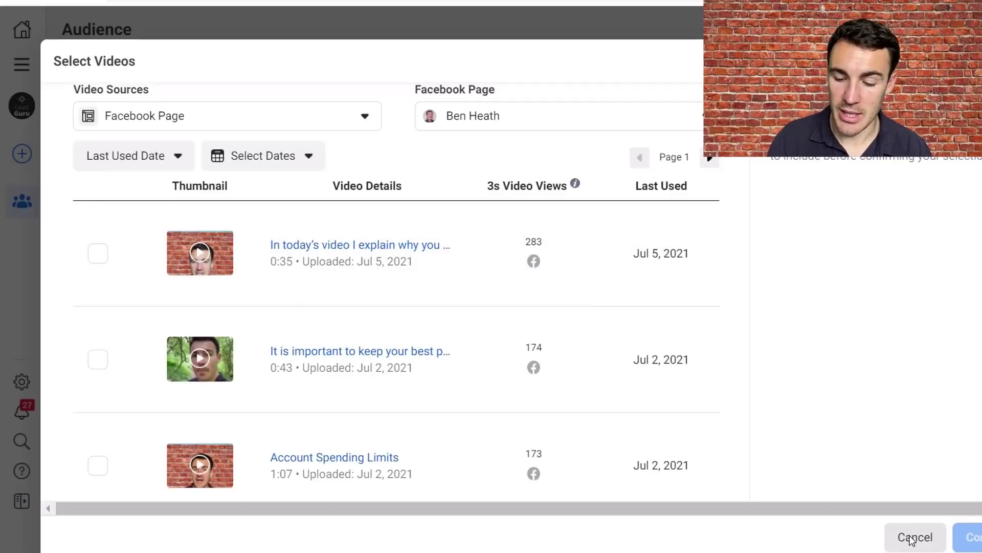
left_click(99, 255)
left_click(98, 358)
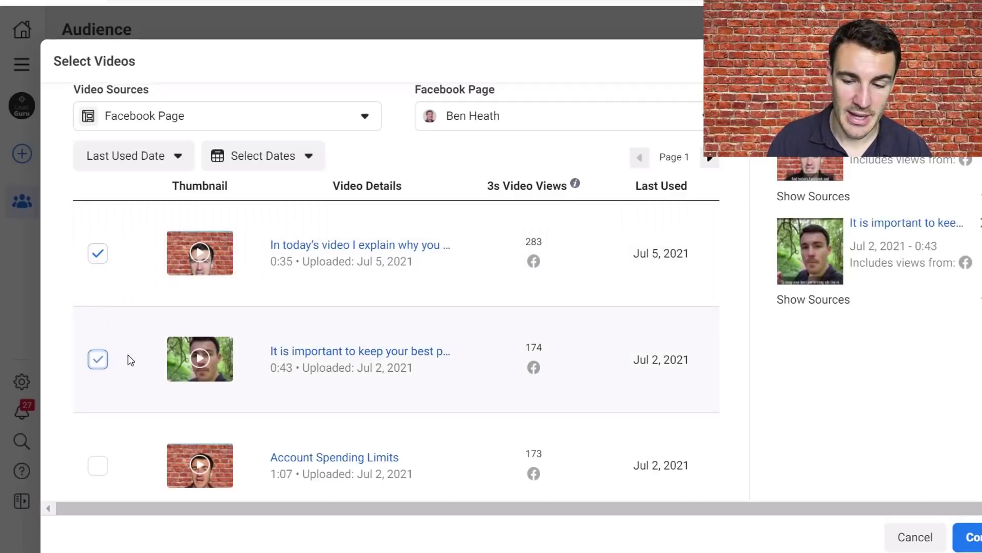
left_click(971, 537)
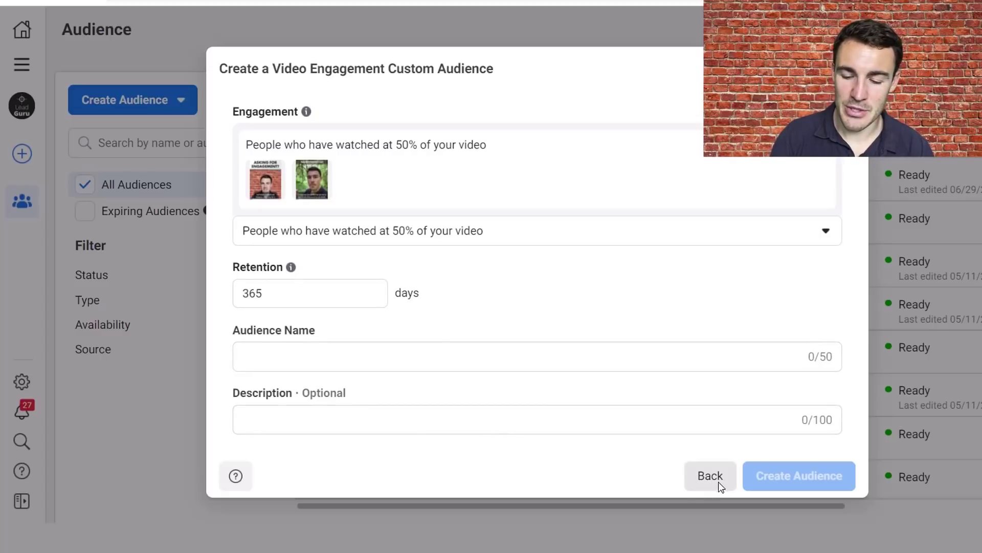
Name the audience "Example Video Custom Audience"
left_click(274, 361)
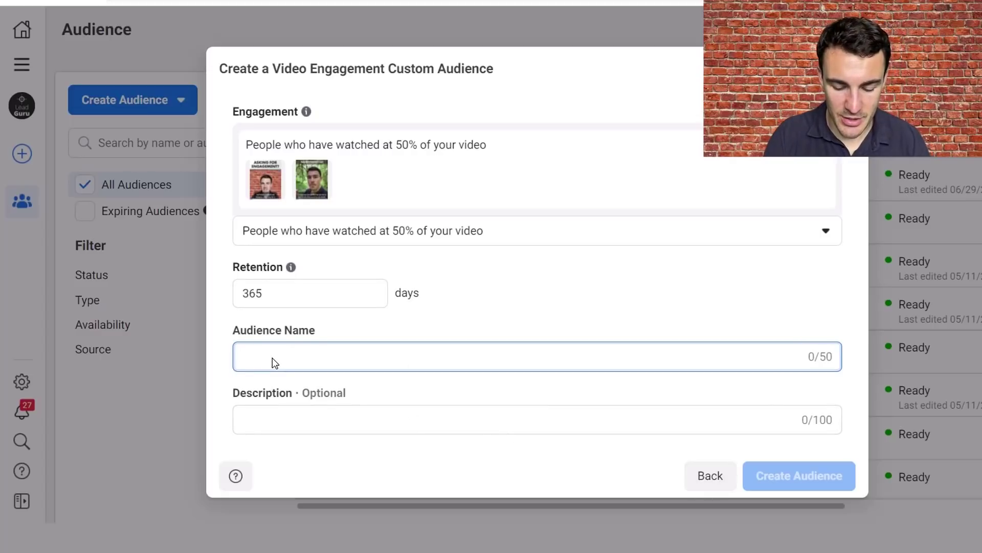
type("Example Video ")
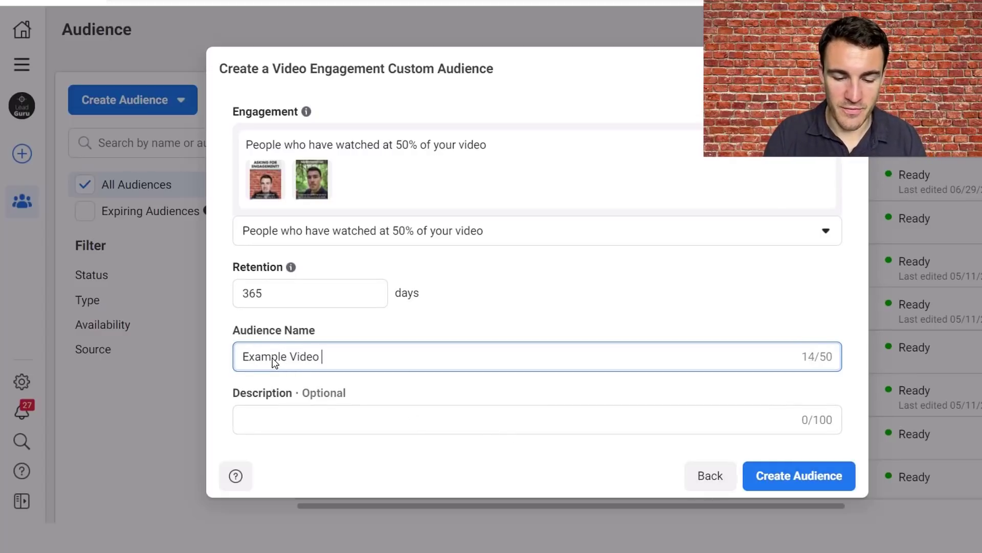
type("Cu")
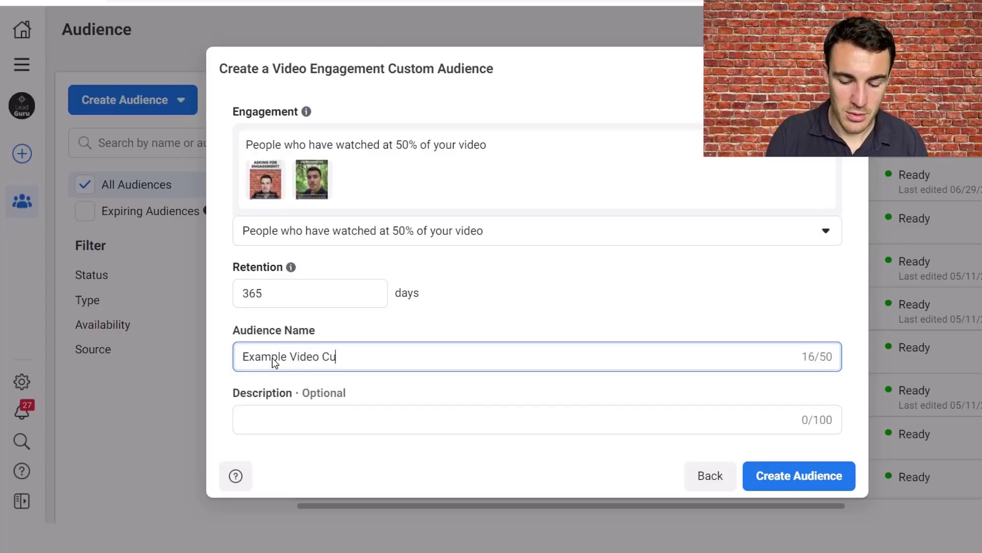
type("stomAu")
key("BackSpace")
key("BackSpace")
type("Audie")
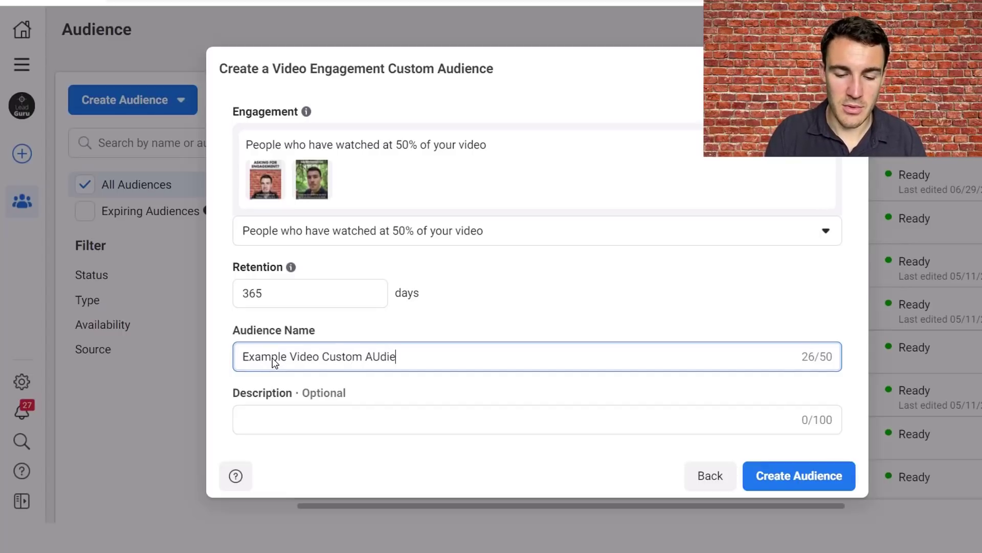
key("BackSpace")
key("BackSpace")
key("BackSpace")
key("BackSpace")
type("udience")
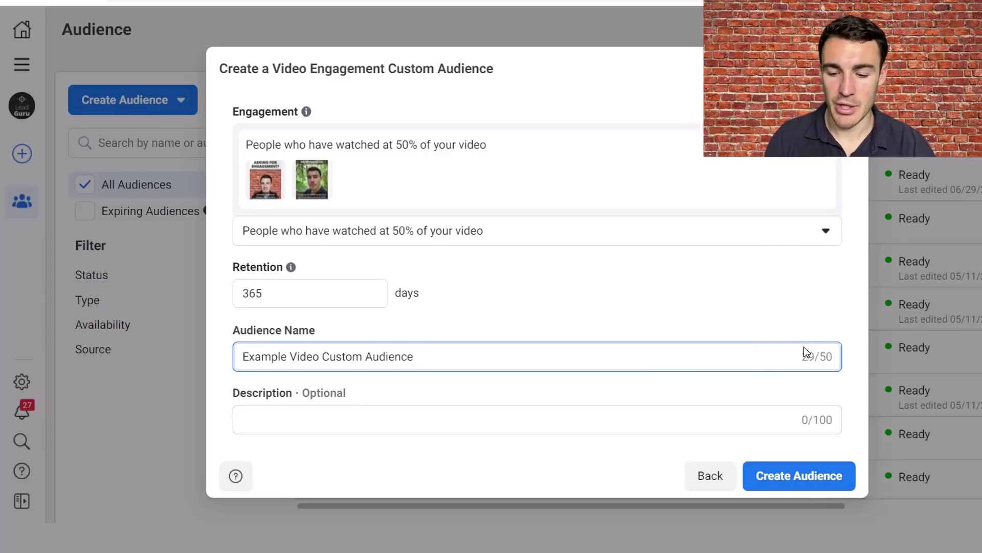
Finish creating the video engagement audience and start another custom audience
left_click(807, 480)
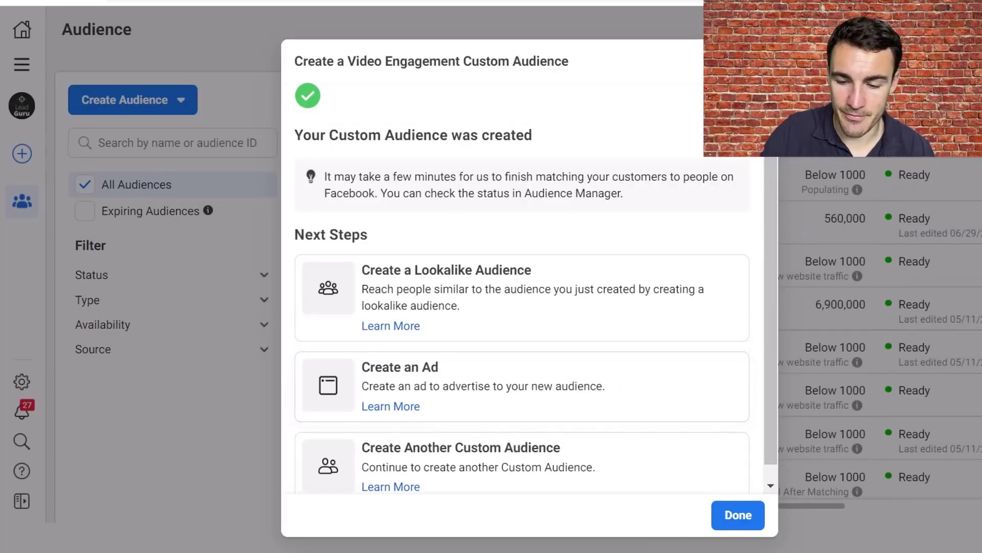
left_click(742, 512)
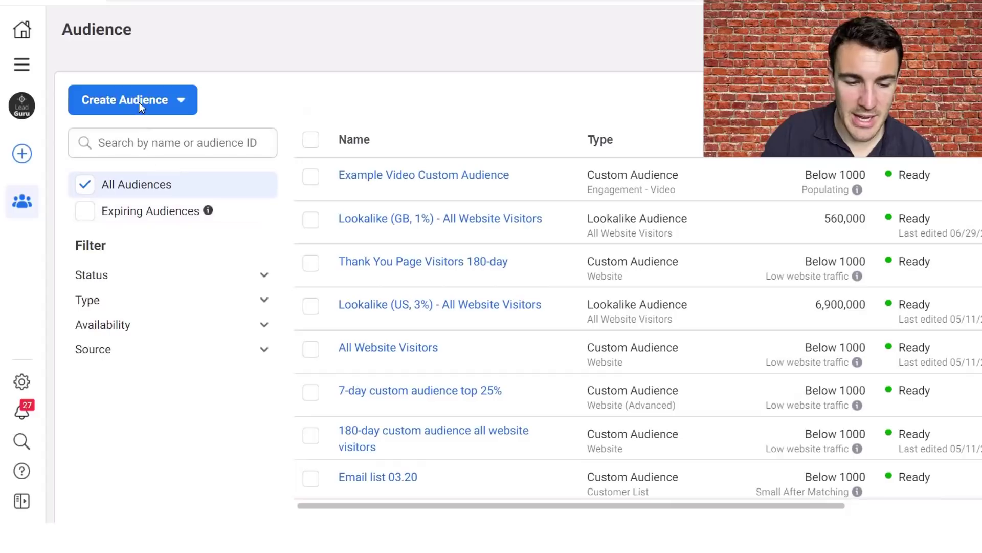
left_click(139, 103)
left_click(212, 146)
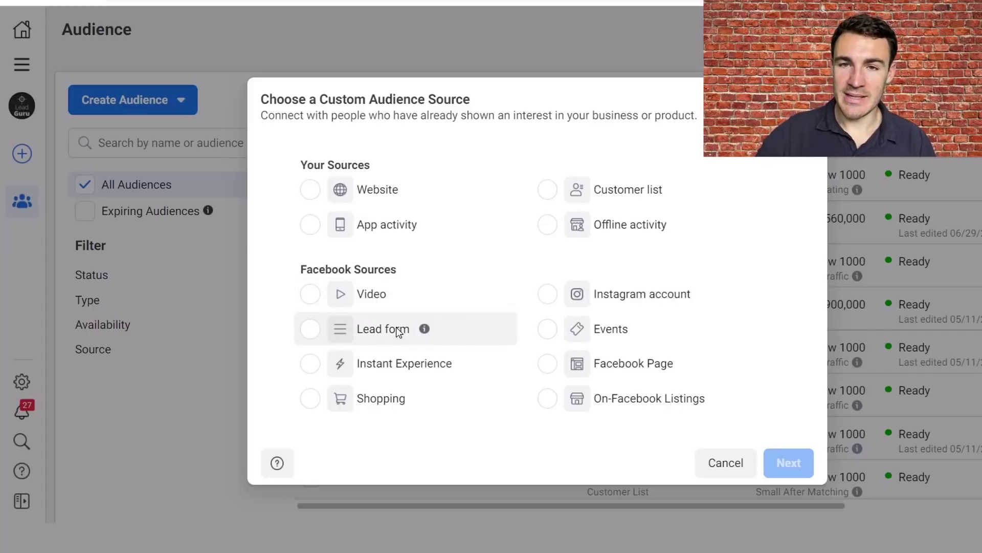
Try Lead form as the custom audience source with the event "Anyone who opened this form"
left_click(309, 328)
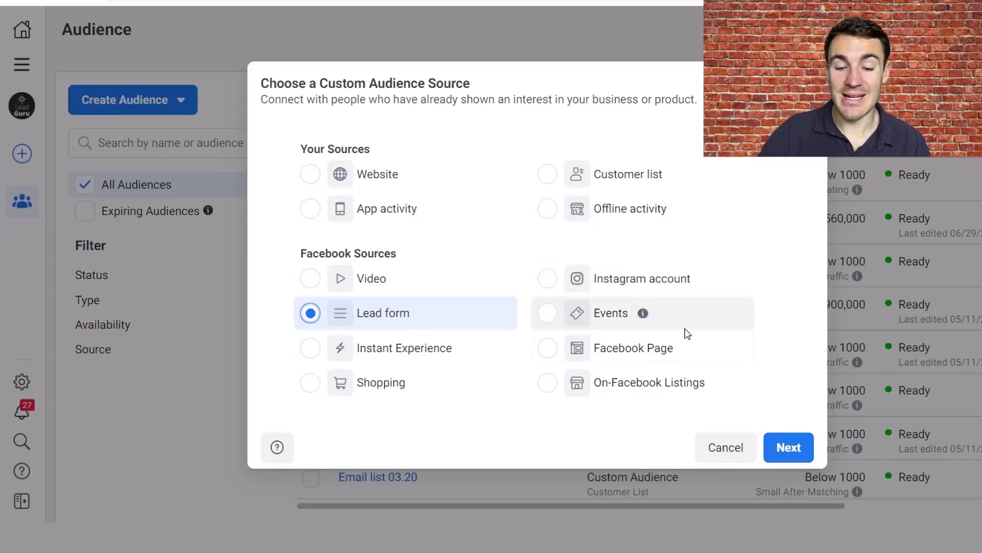
left_click(799, 447)
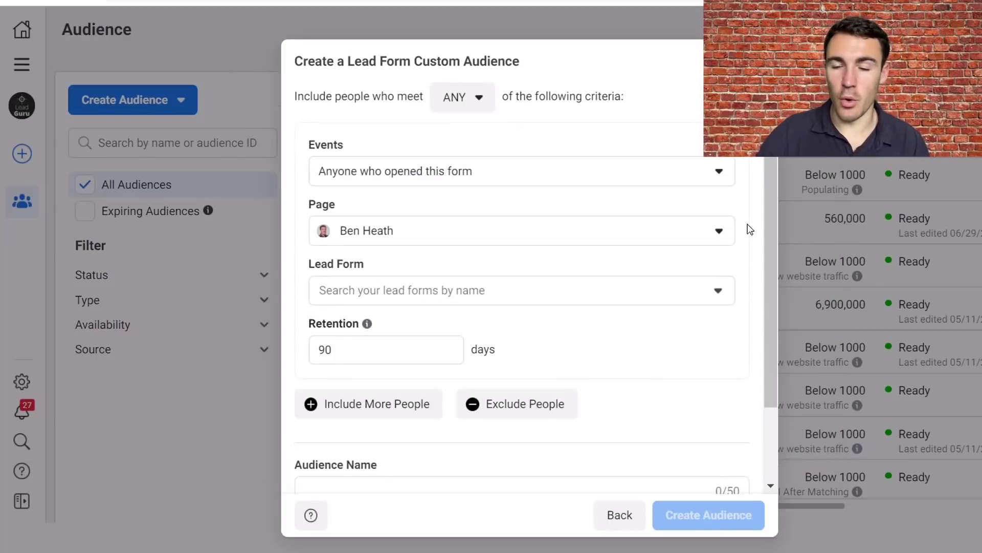
left_click(569, 167)
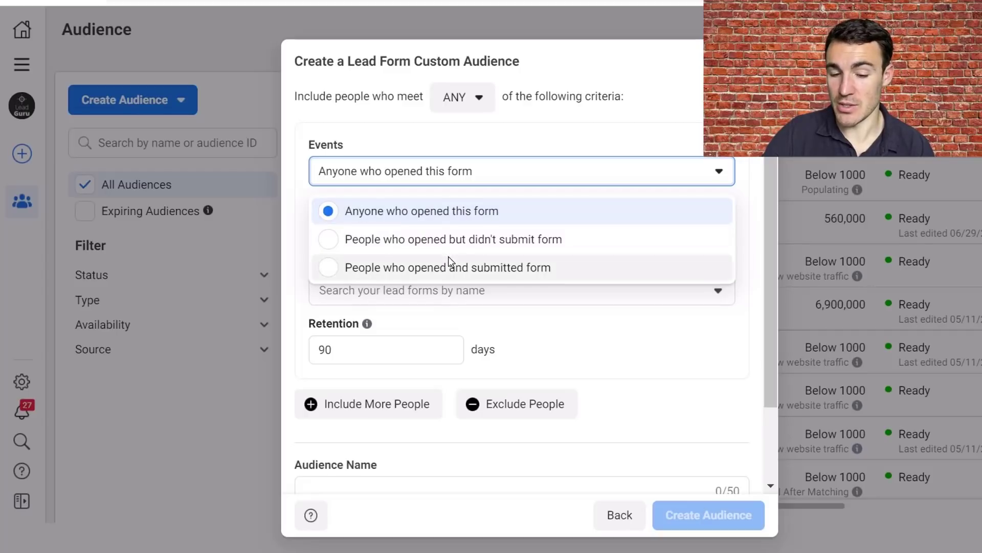
left_click(451, 219)
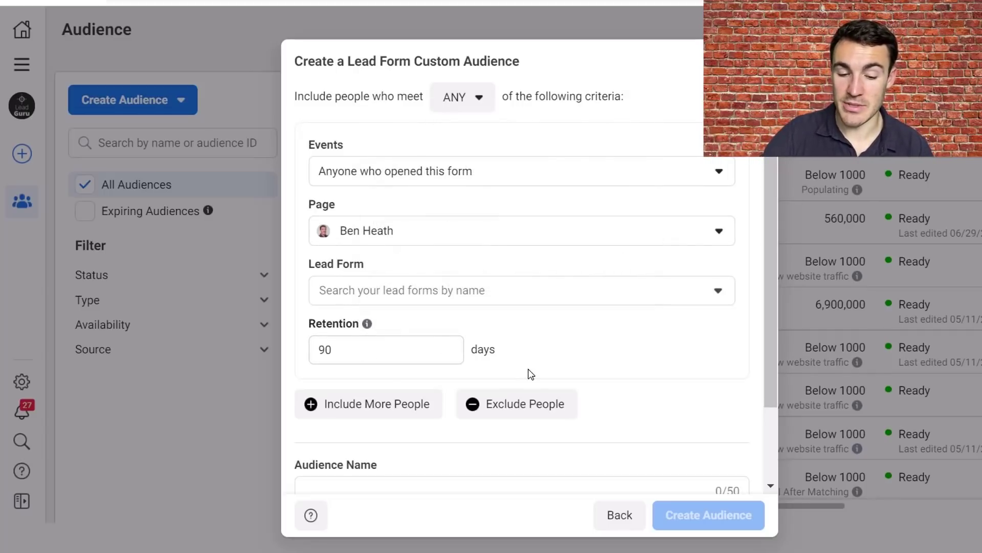
Name the lead form audience "Example Lead Form Custom Audience", but return to the source choice without creating it
scroll(610, 324, "down", 2)
left_click(453, 397)
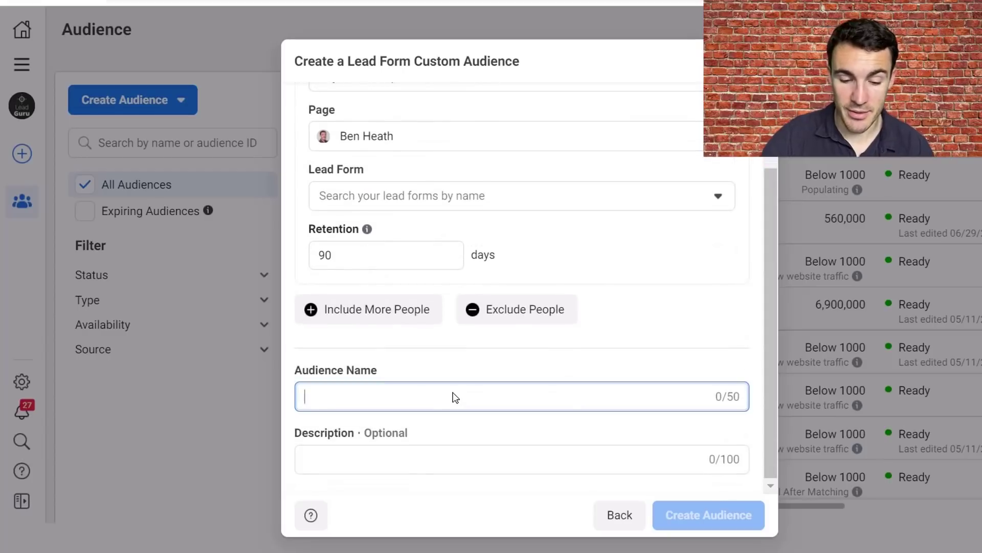
type("Example Lead ")
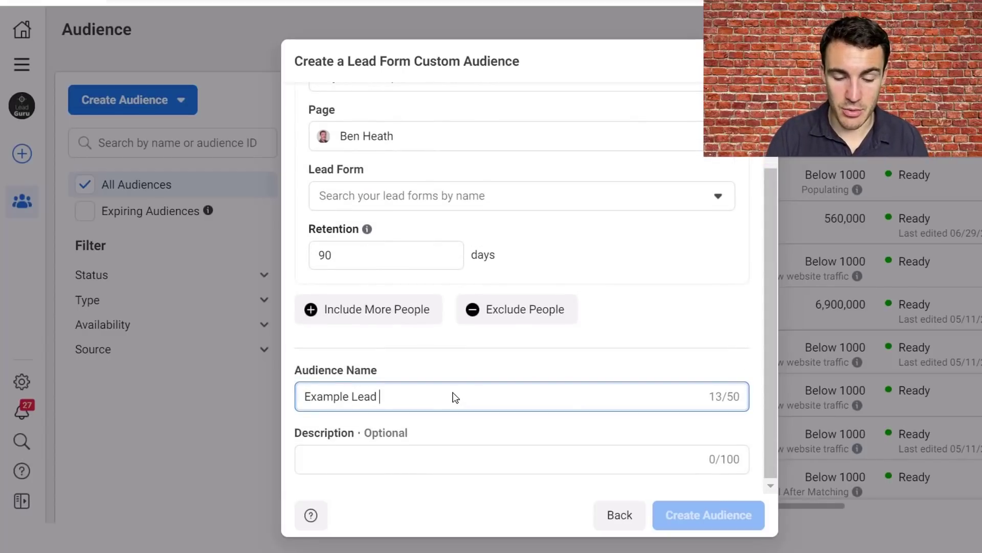
type("Fom")
type("m ")
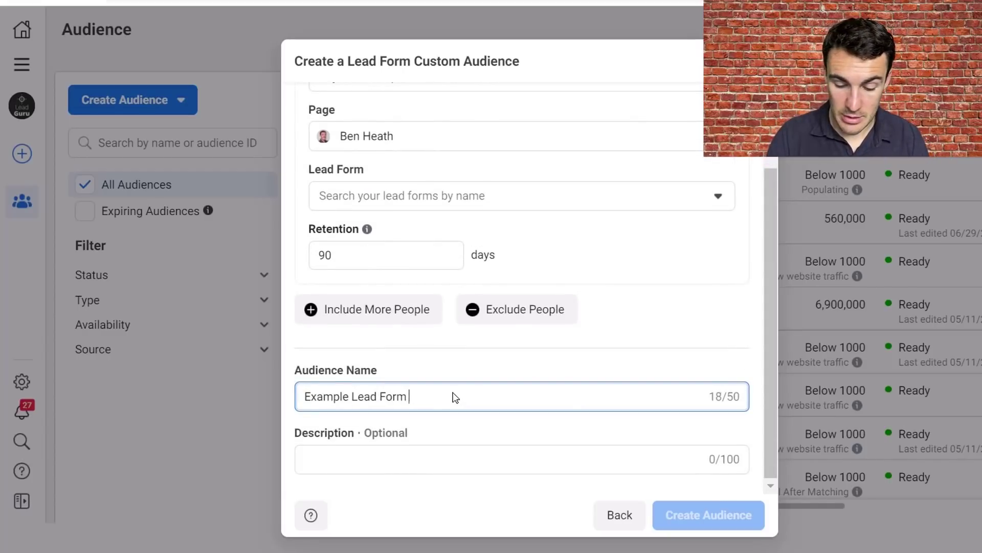
type("Csu")
key("BackSpace")
type("ustom Audience")
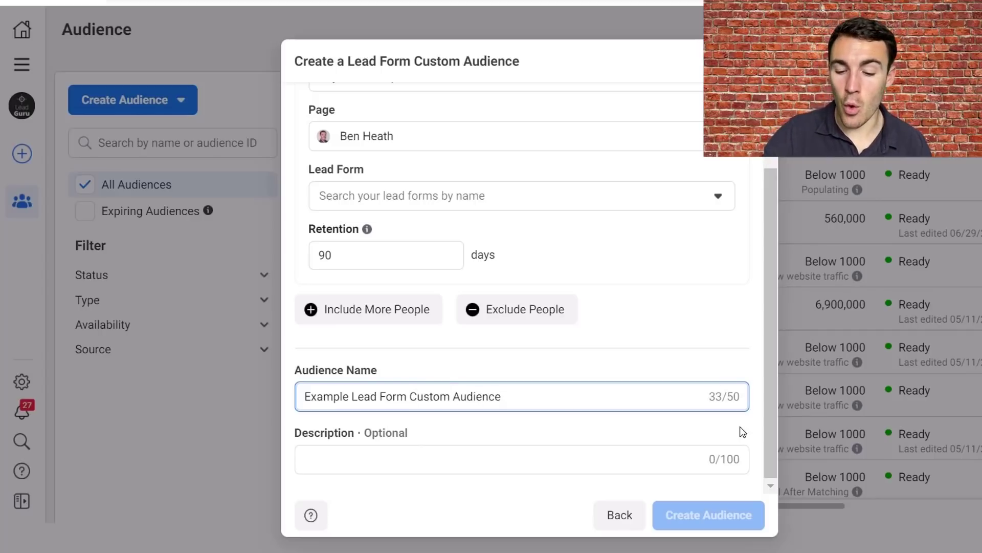
left_click(509, 433)
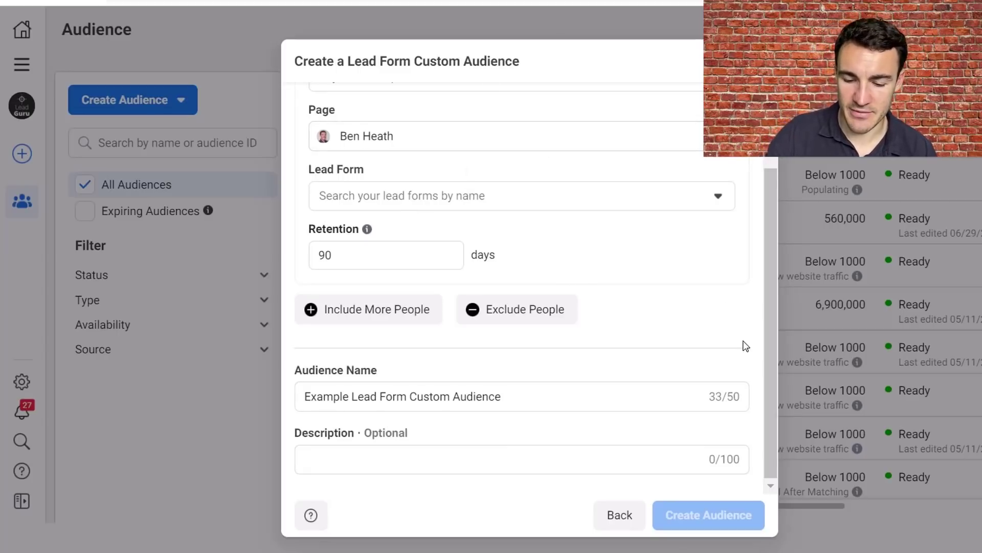
left_click(619, 515)
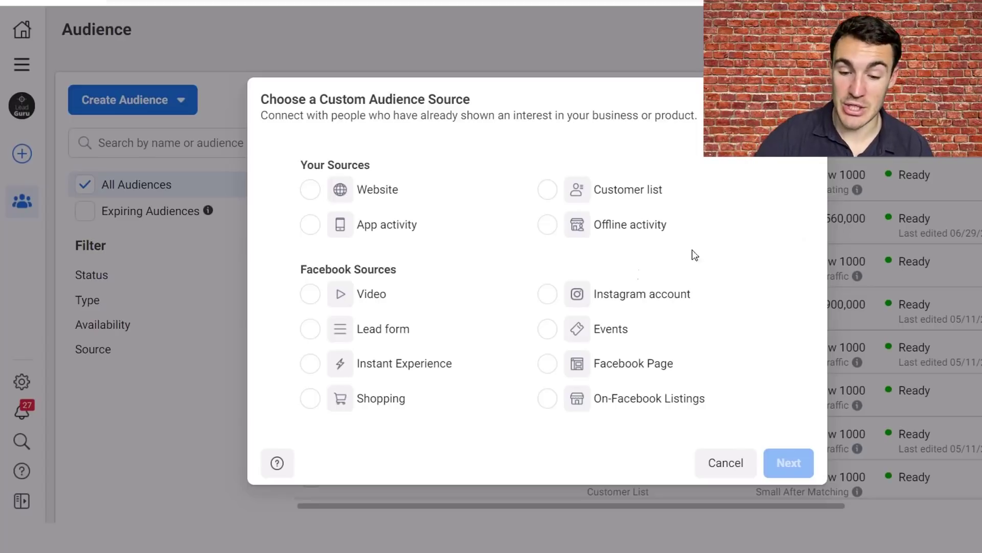
Use Instagram account as the source, review the event options and keep "Everyone who engaged with your professional account"
left_click(554, 296)
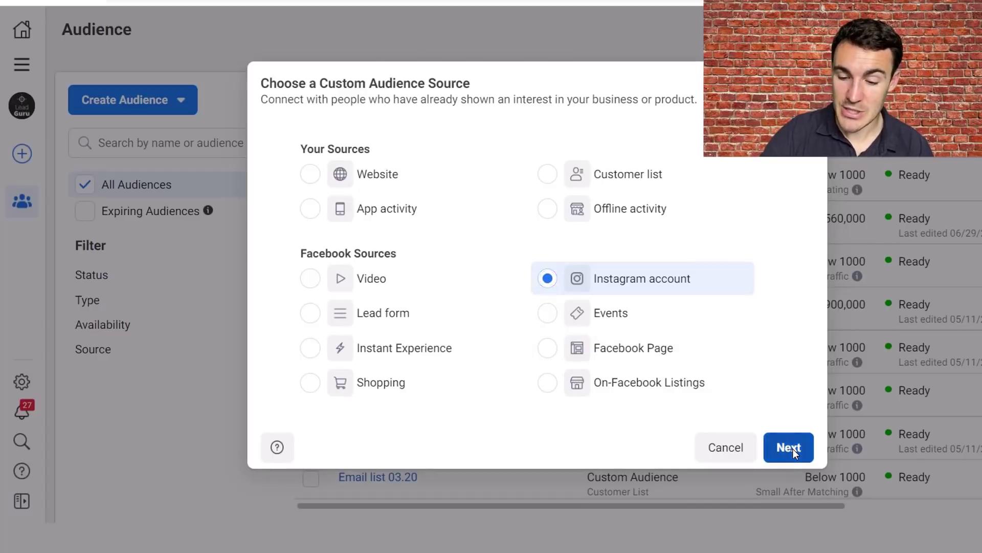
left_click(791, 447)
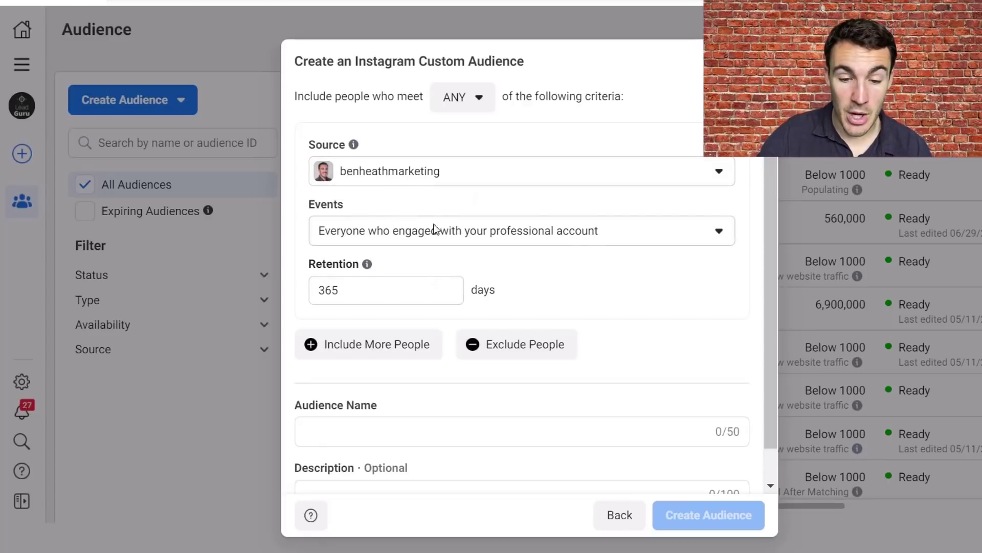
left_click(699, 235)
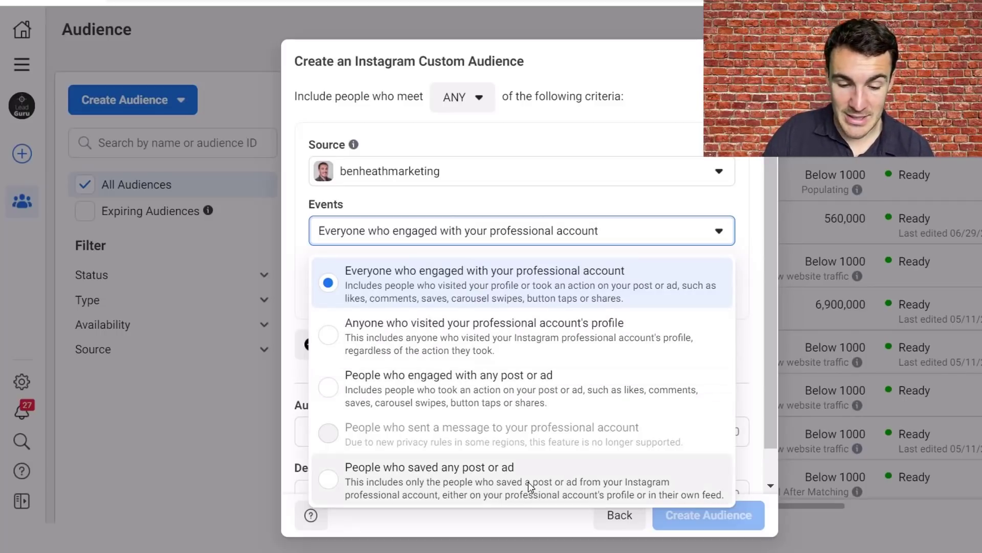
scroll(526, 459, "down", 1)
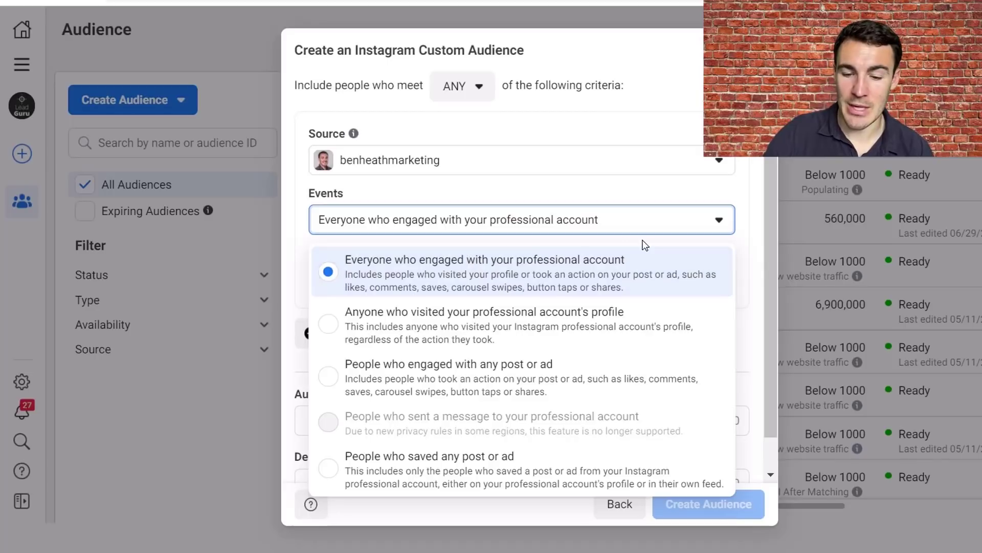
left_click(747, 191)
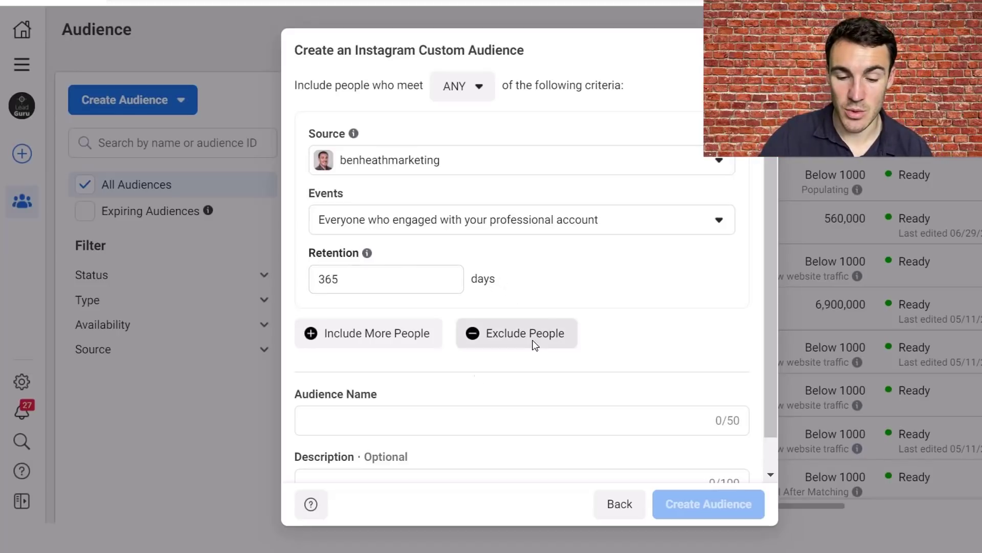
Name the Instagram audience "Example Instagram Custom Audience" and create it
left_click(405, 415)
type("Instagram")
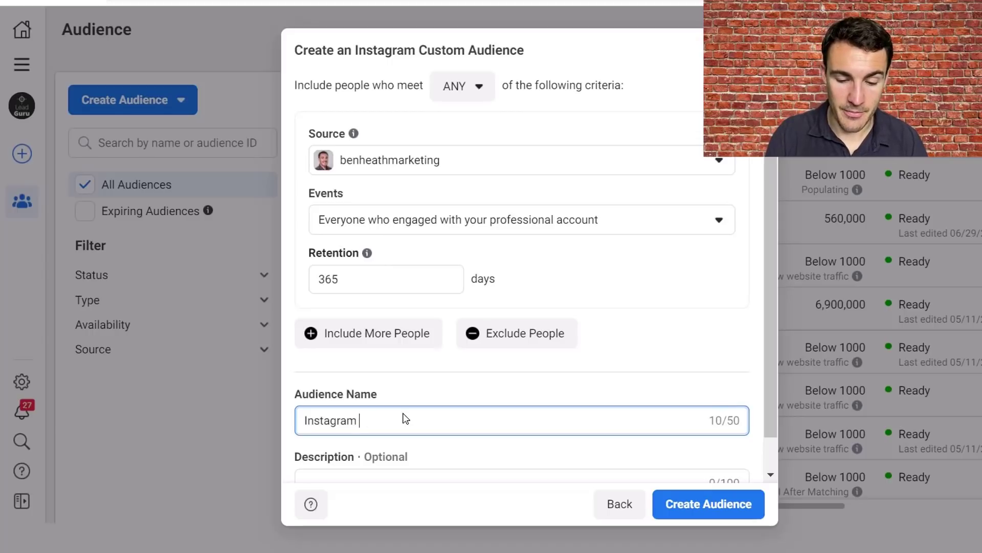
key("BackSpace")
key("BackSpace")
key("BackSpace")
key("BackSpace")
key("BackSpace")
key("BackSpace")
key("BackSpace")
key("BackSpace")
key("BackSpace")
key("BackSpace")
type("Example ")
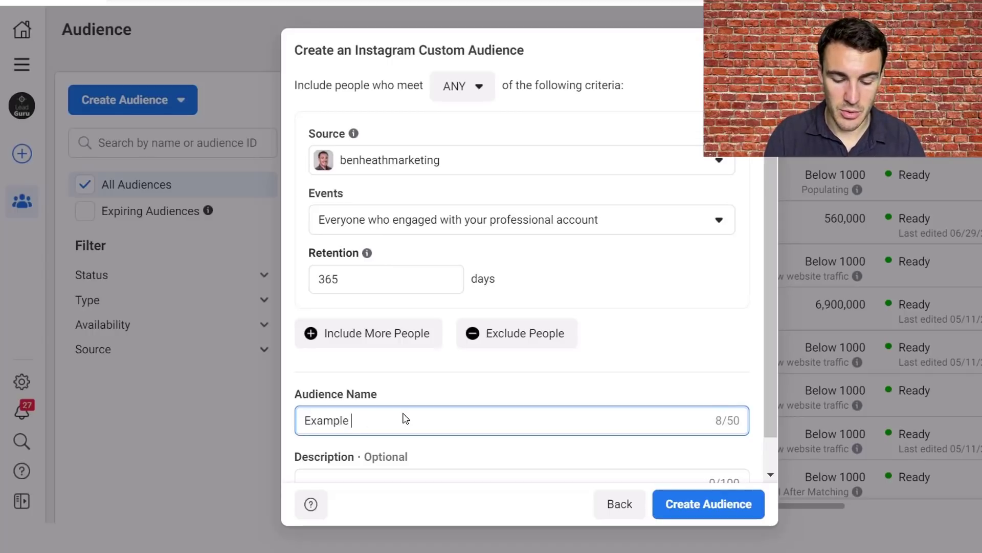
type("Instagram ")
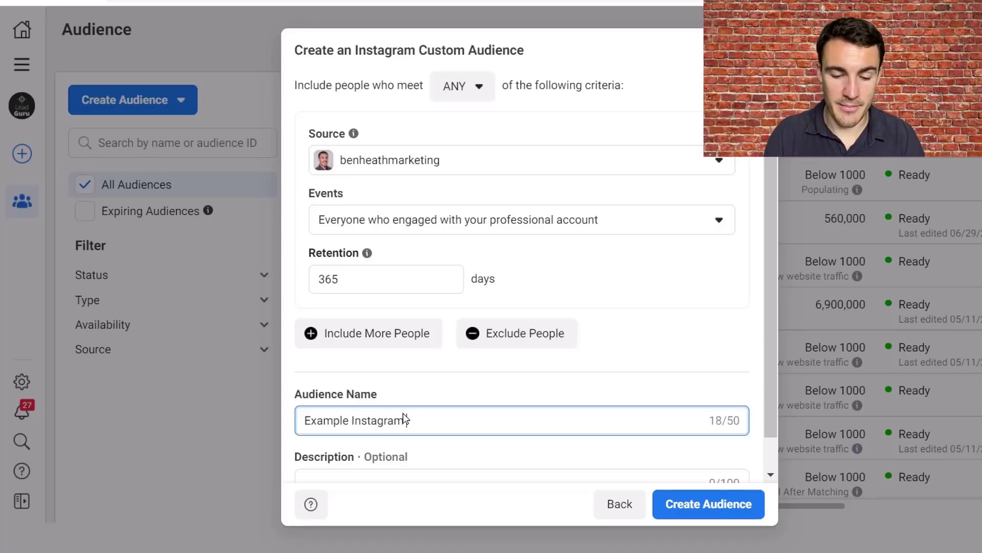
type("Custom Audience")
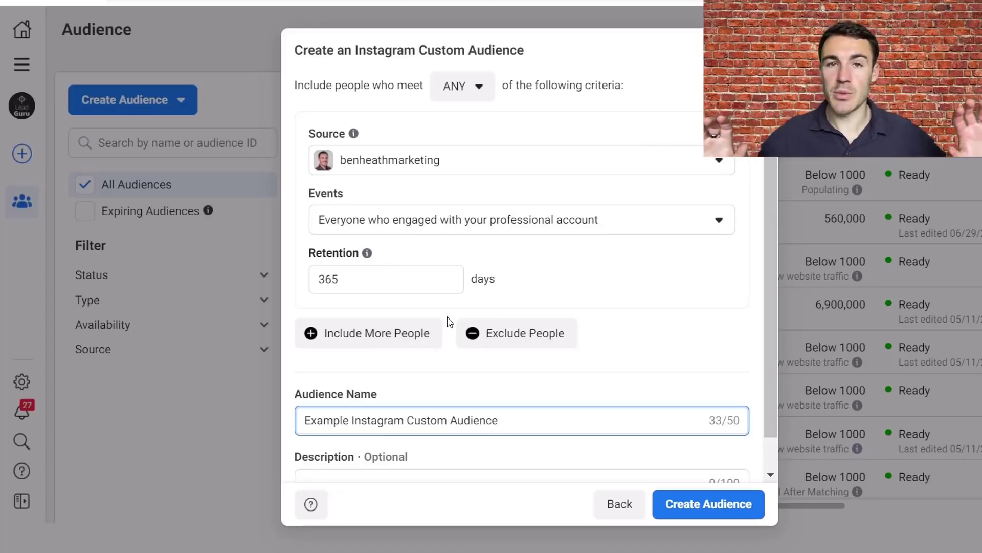
left_click(702, 512)
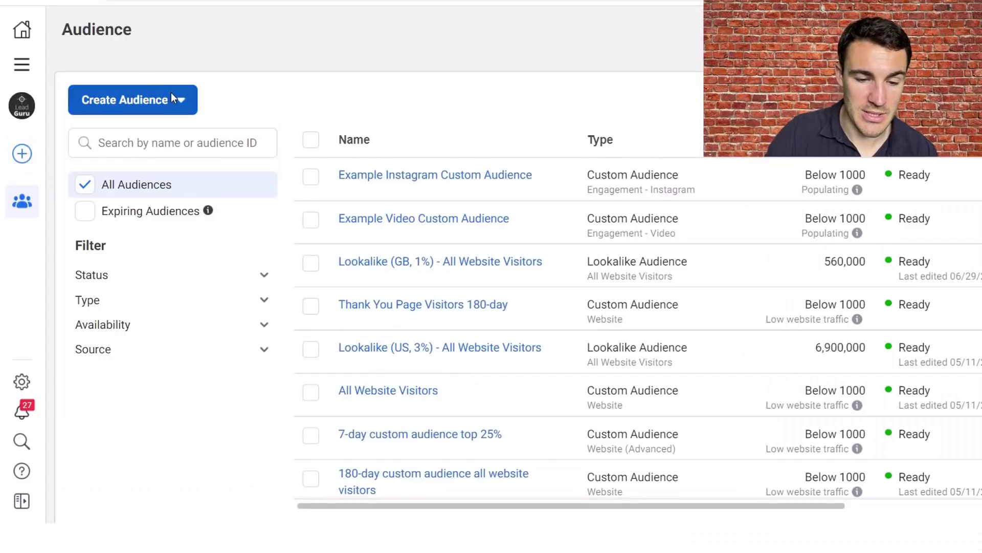
Start a custom audience from the Facebook Page source, review the event options and keep "Everyone who engaged with your Page"
left_click(176, 99)
left_click(186, 145)
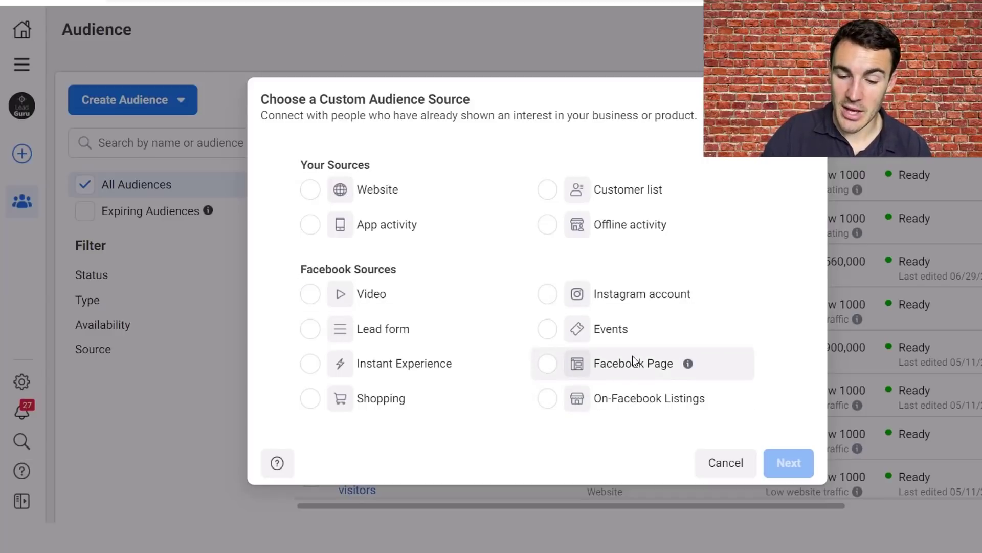
left_click(552, 365)
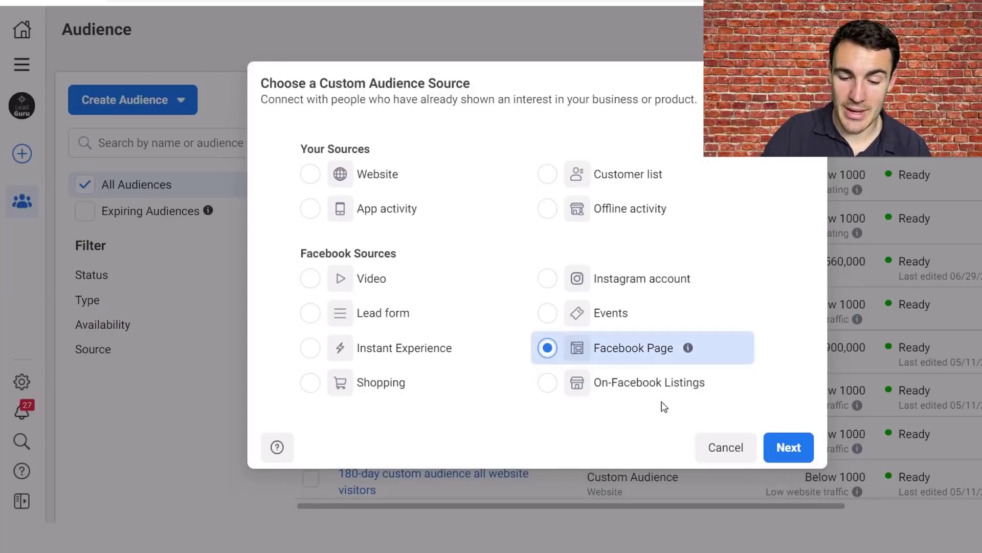
left_click(805, 449)
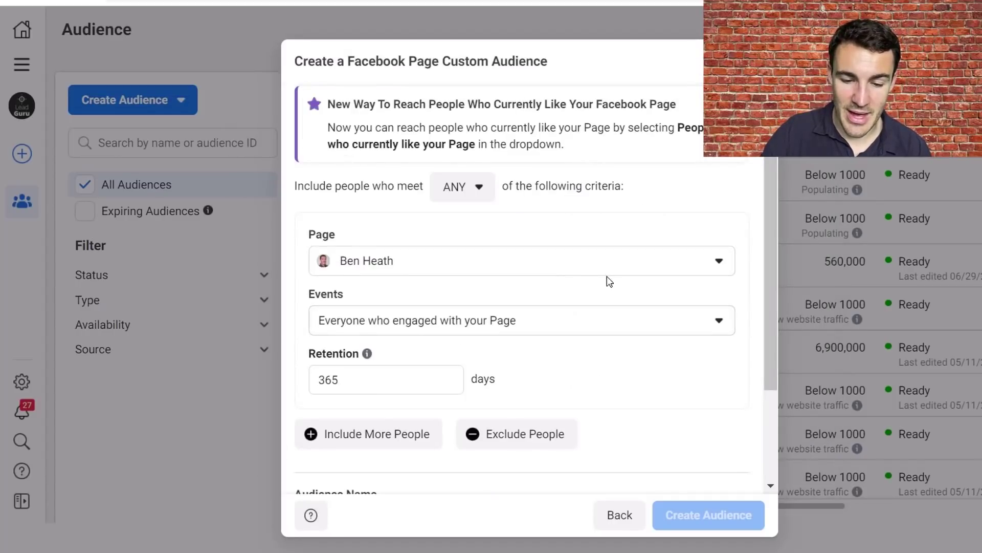
scroll(609, 280, "down", 3)
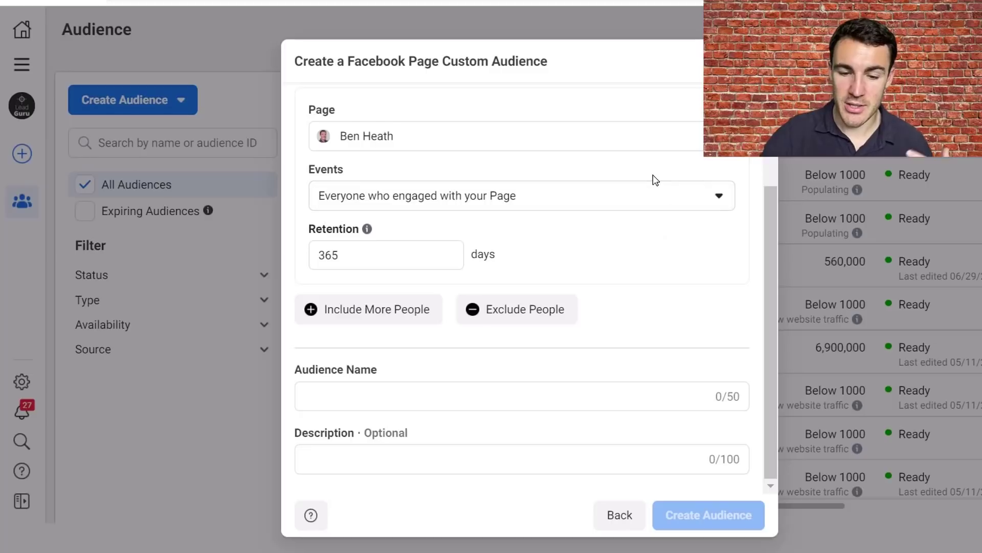
left_click(665, 205)
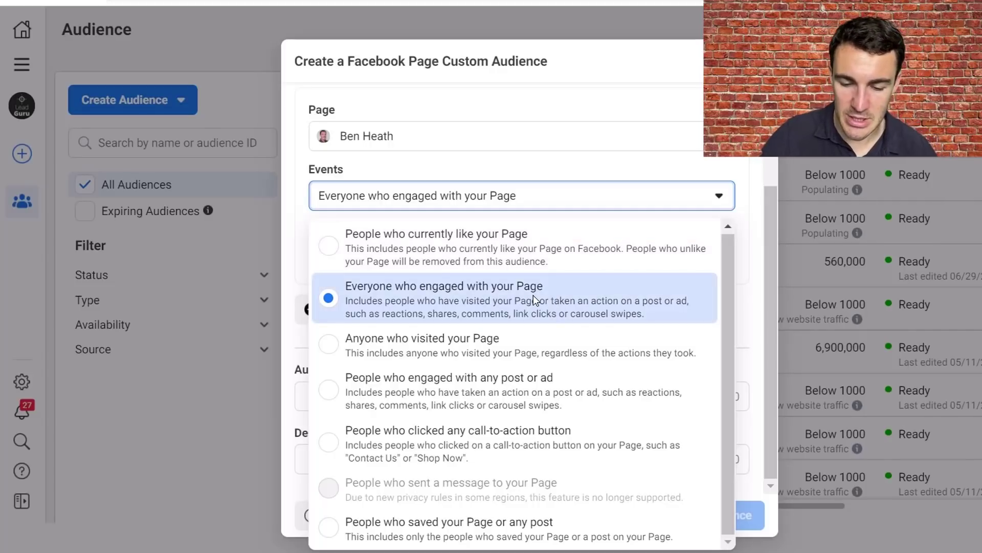
left_click(752, 292)
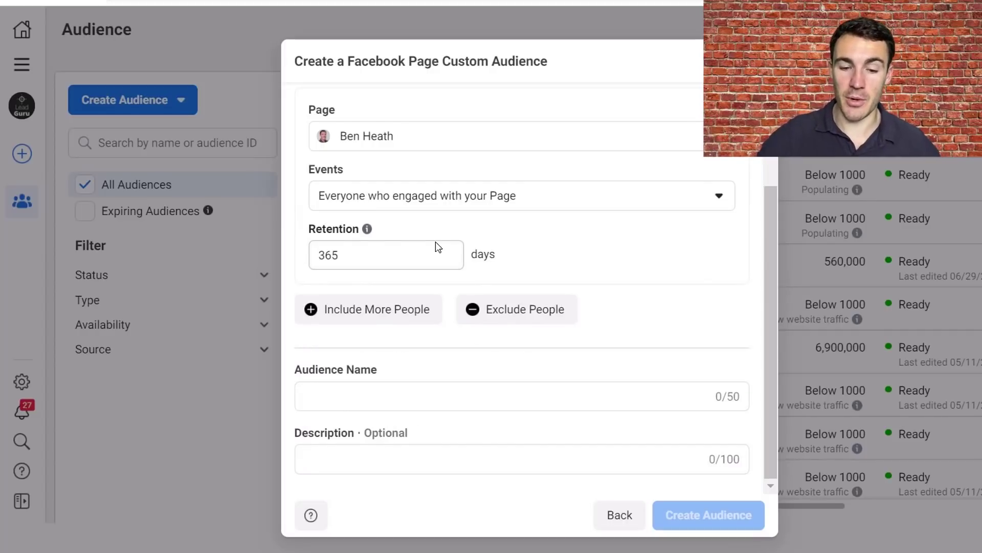
Create the Page audience under the name "Example Facebook Custom Audience" and start another custom audience
scroll(614, 271, "down", 1)
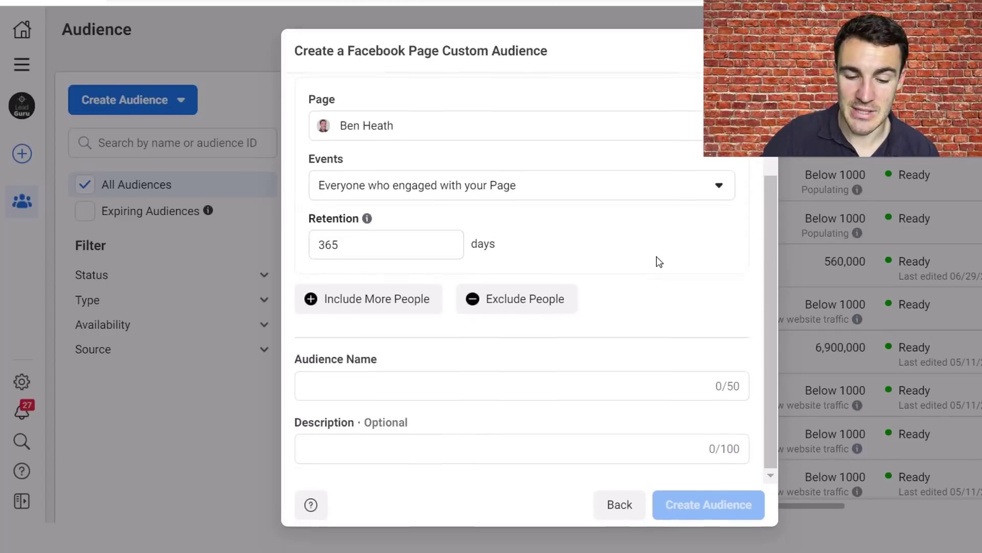
left_click(388, 384)
type("Example ")
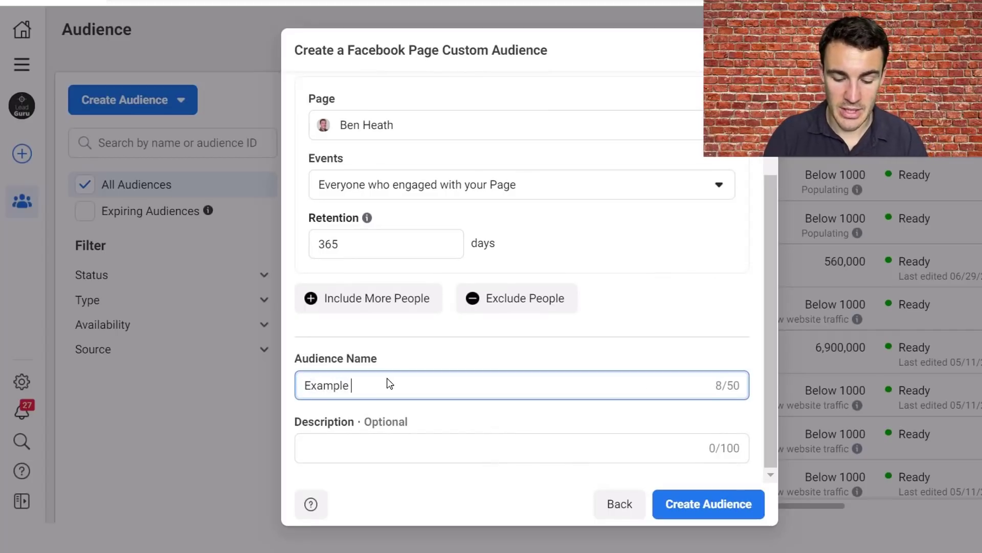
type("Facebook ")
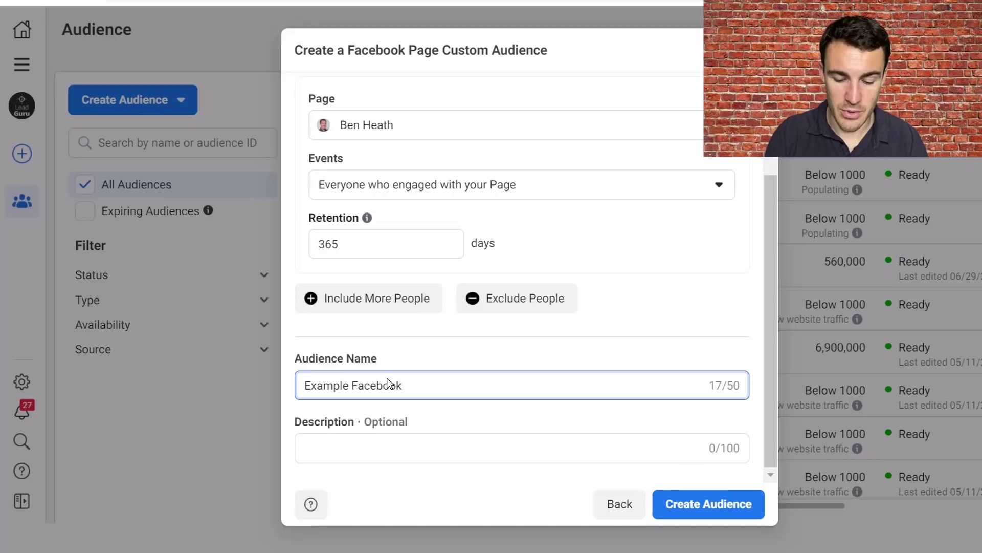
type("Custom Audience")
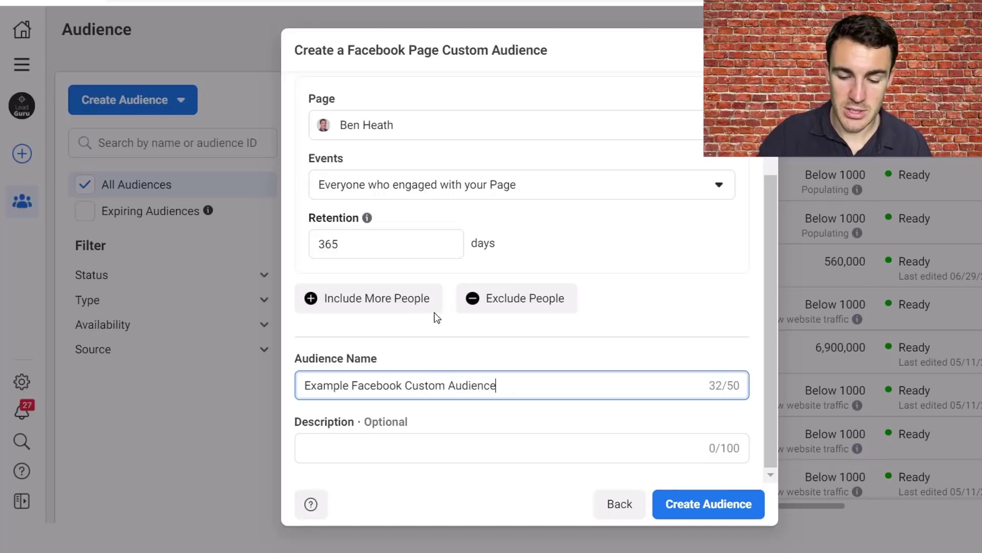
left_click(705, 503)
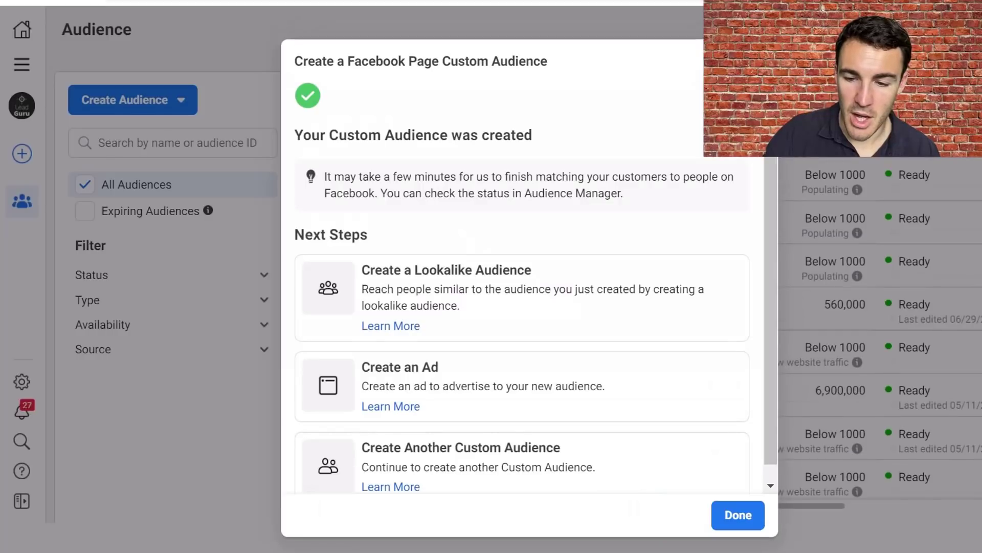
left_click(512, 439)
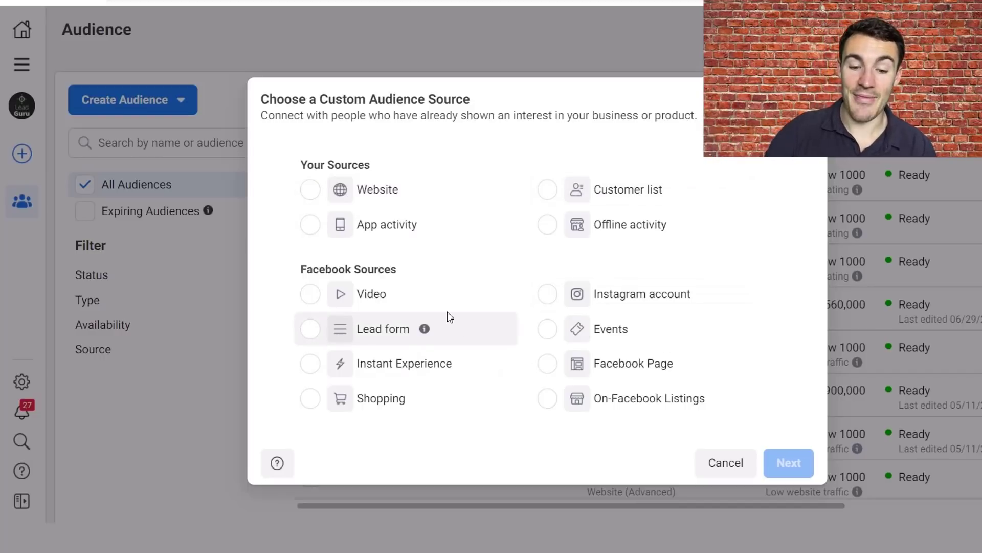
Review the available custom audience sources and cancel creating another audience
mouse_move(429, 330)
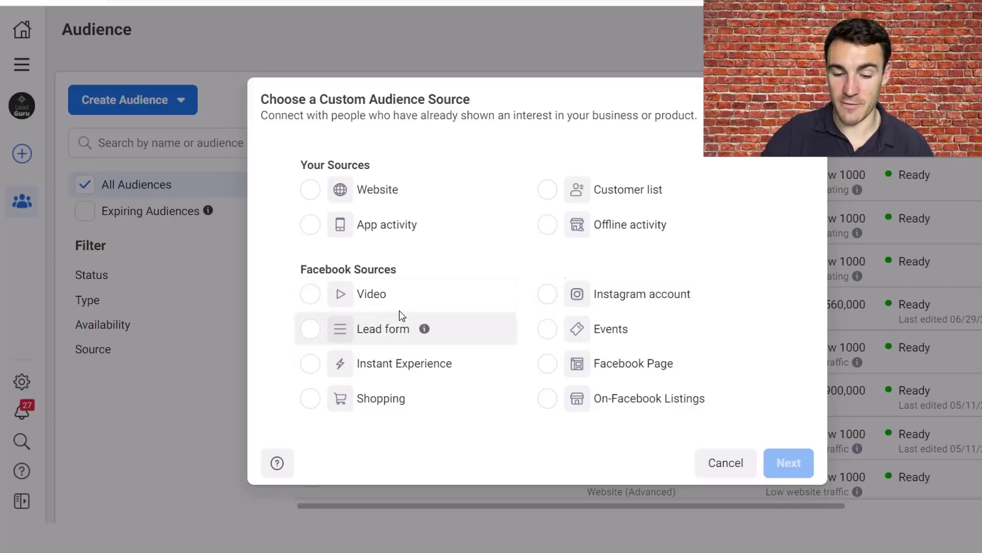
mouse_move(642, 331)
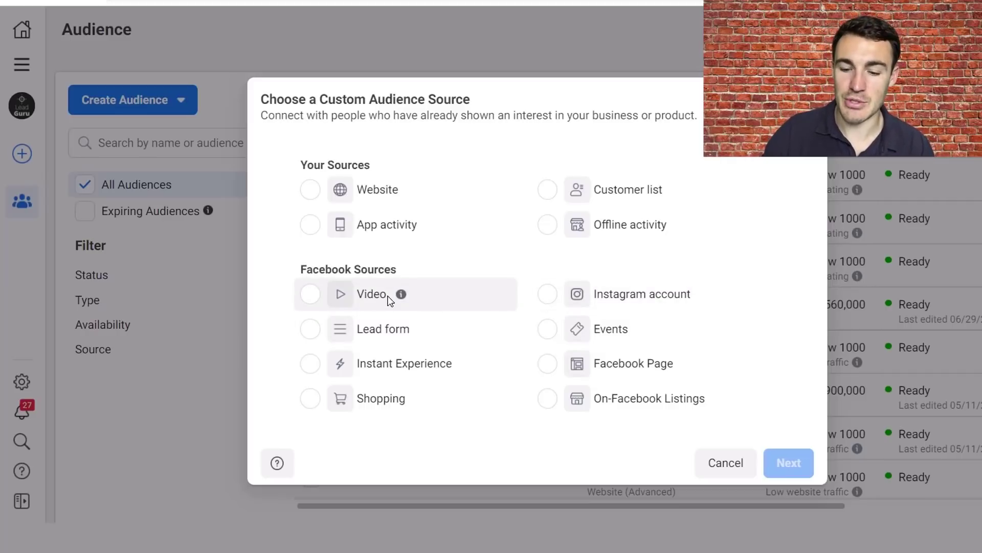
left_click(725, 466)
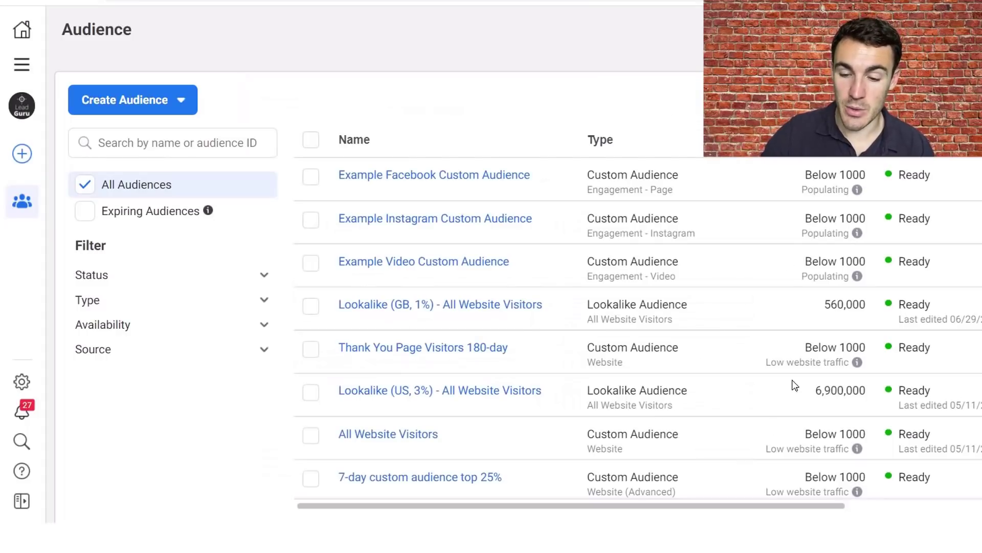
Switch to the campaigns overview and open the New Conversions Ad Set of the New Conversions Campaign for editing
left_click(32, 73)
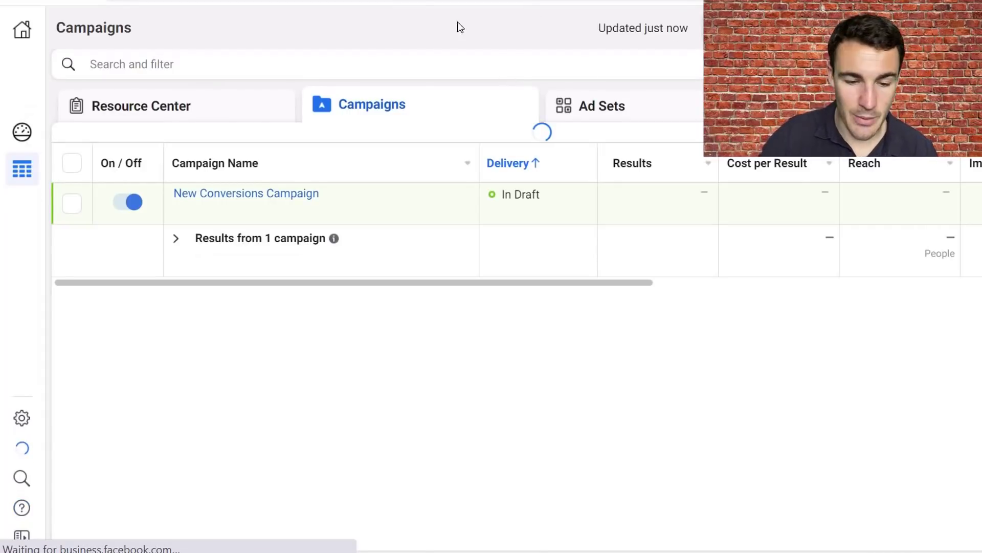
left_click(72, 226)
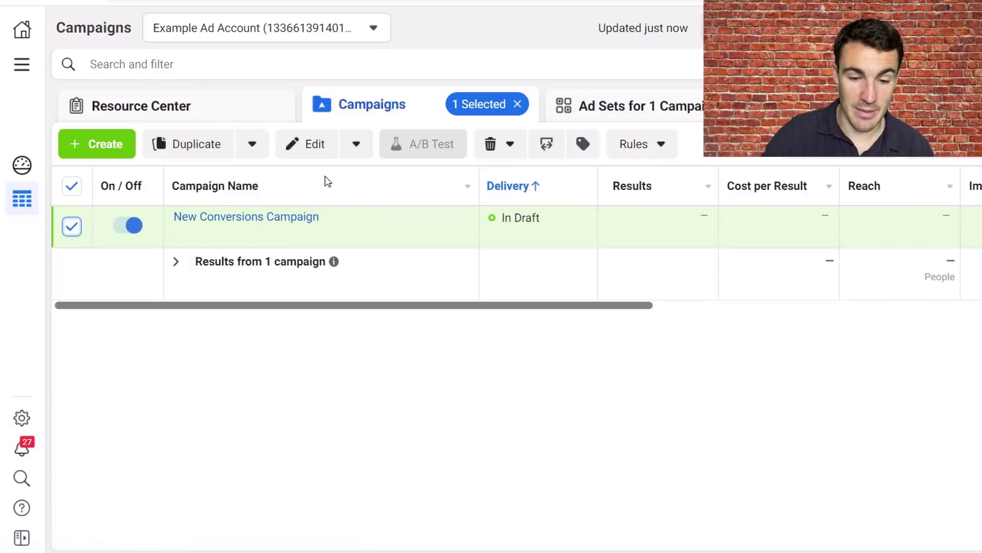
left_click(675, 114)
left_click(71, 226)
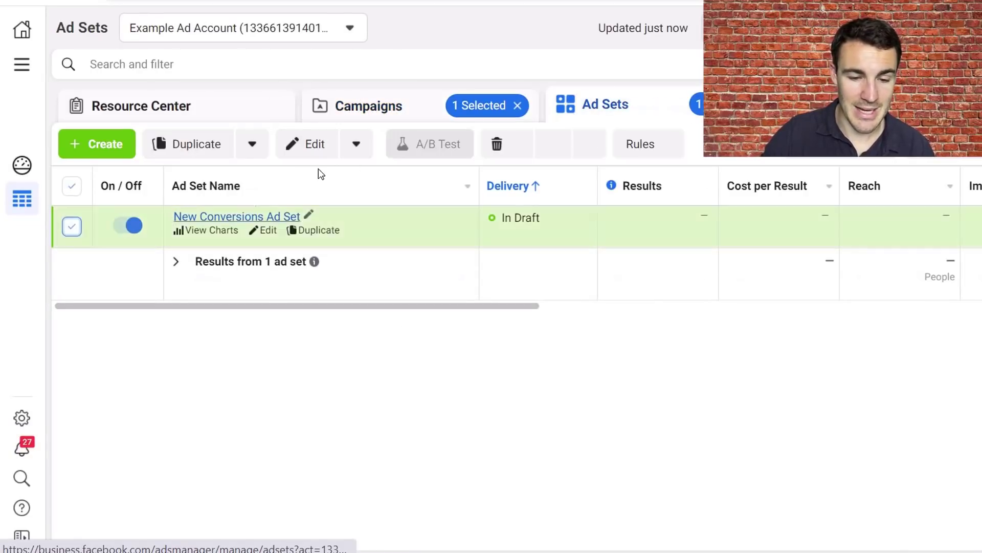
left_click(305, 145)
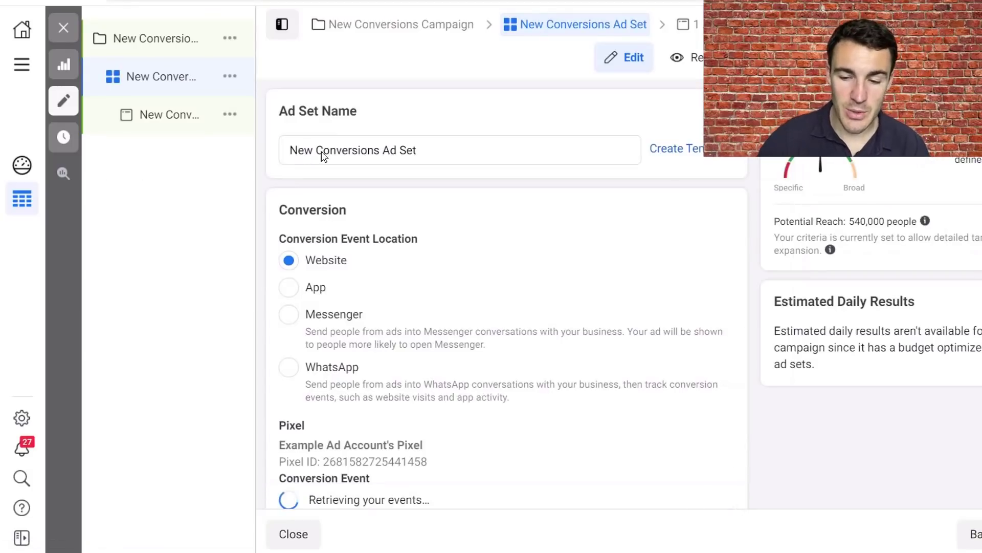
Remove the "Lookalike (GB, 1%) - All Website Visitors" audience from the ad set's custom audiences
scroll(729, 263, "down", 6)
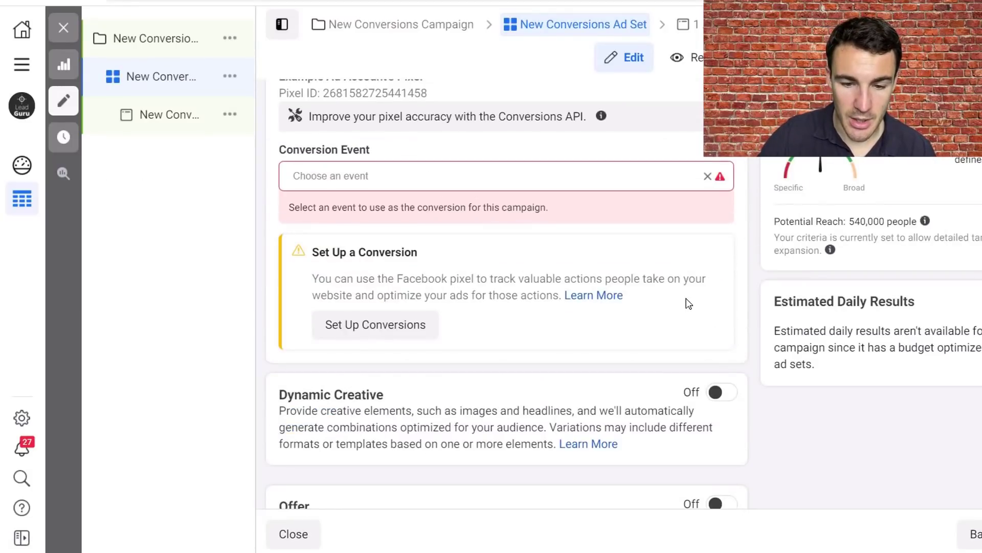
scroll(688, 304, "down", 3)
scroll(688, 303, "down", 7)
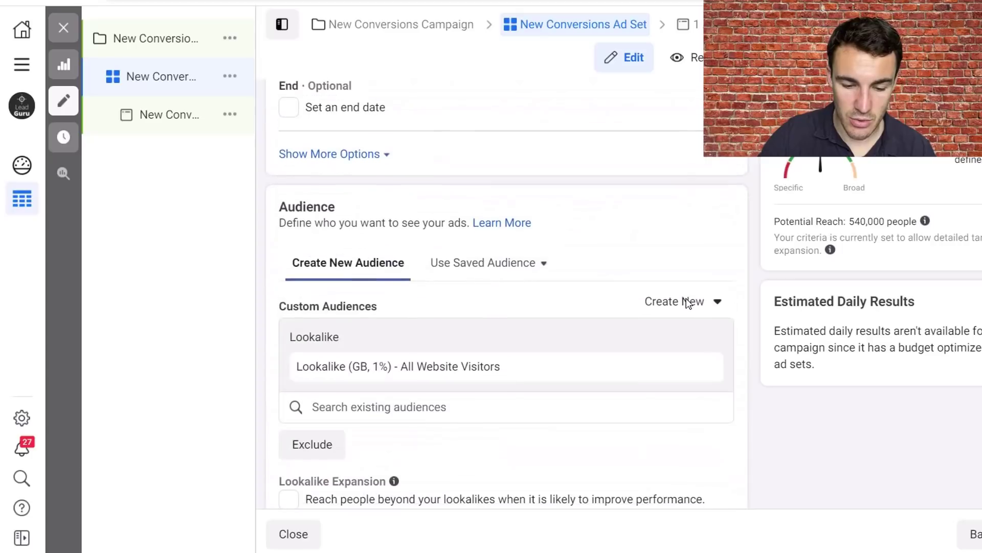
scroll(573, 228, "down", 3)
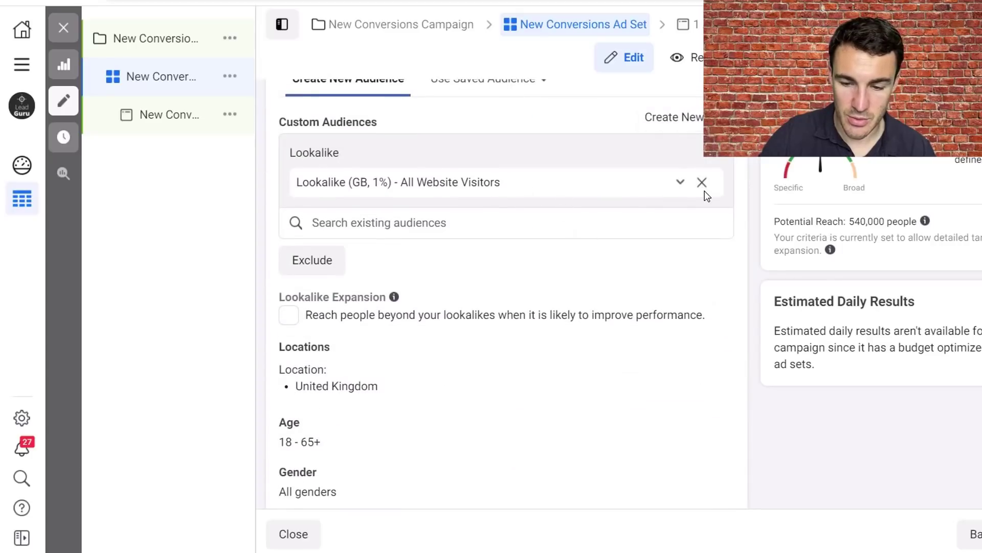
left_click(704, 188)
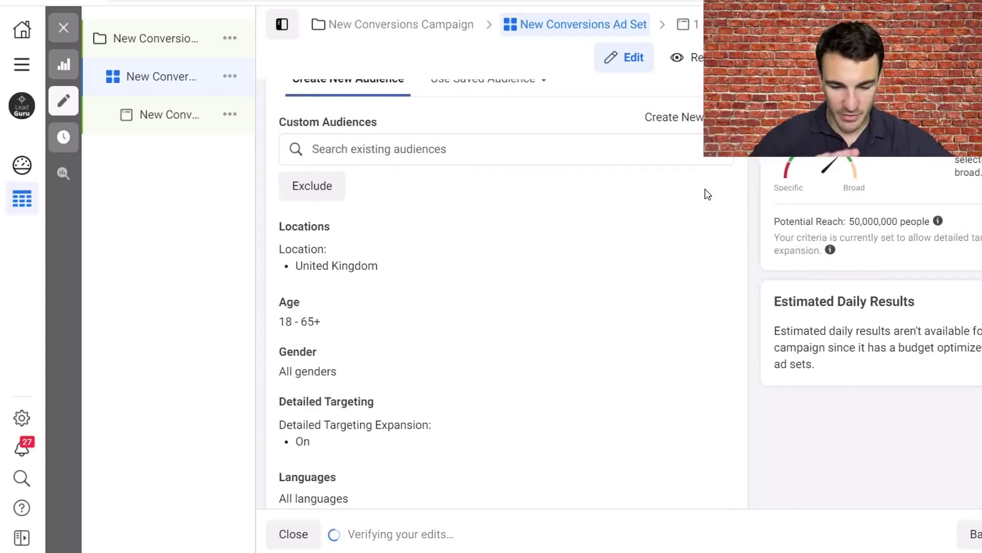
Search the existing audiences for "All" and add "All Website Visitors" to the ad set's custom audiences
scroll(429, 333, "up", 3)
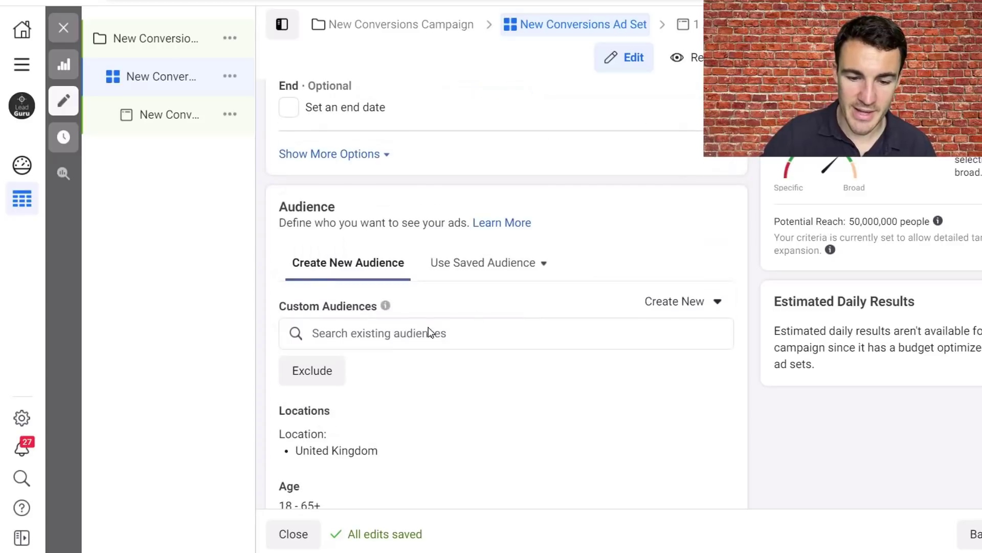
left_click(361, 339)
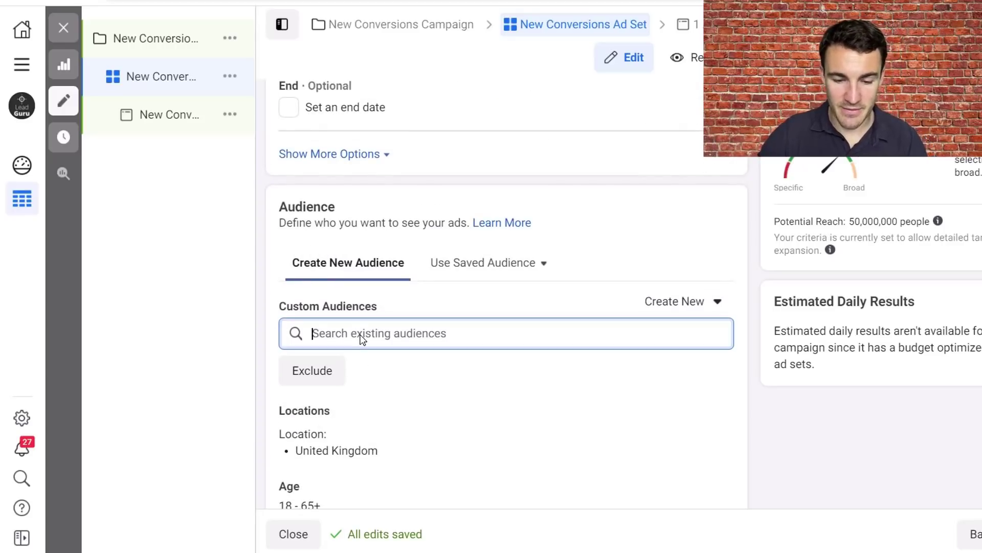
type("All")
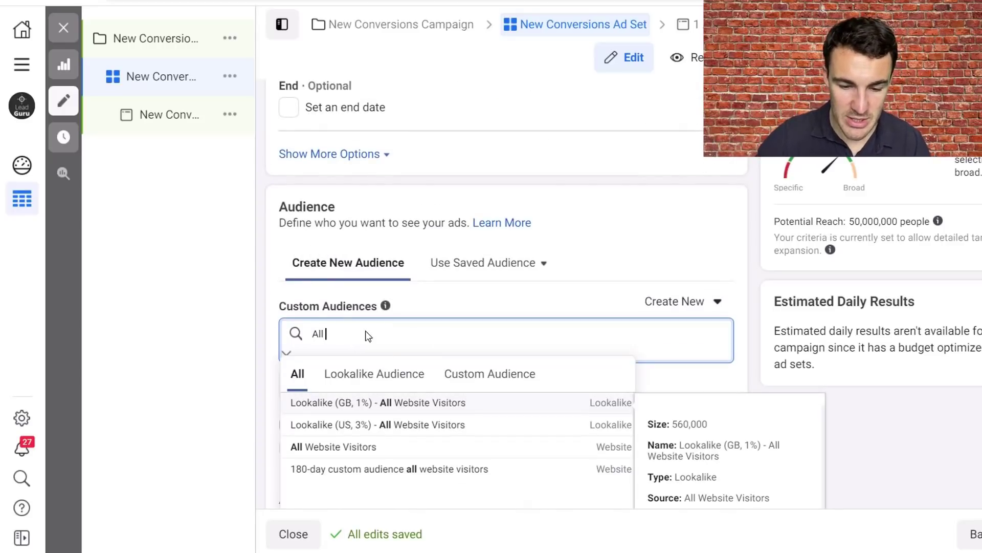
left_click(381, 444)
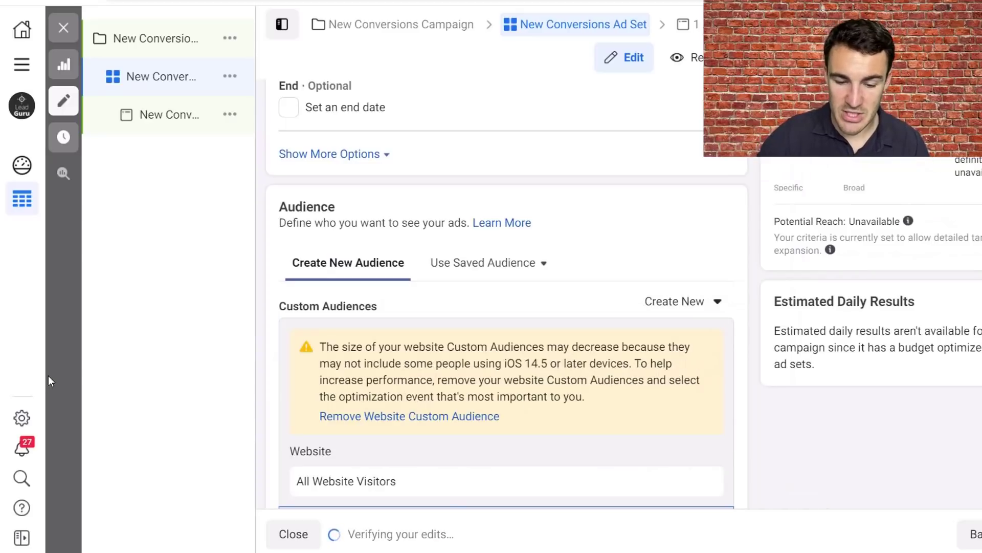
scroll(575, 358, "down", 5)
scroll(562, 205, "up", 3)
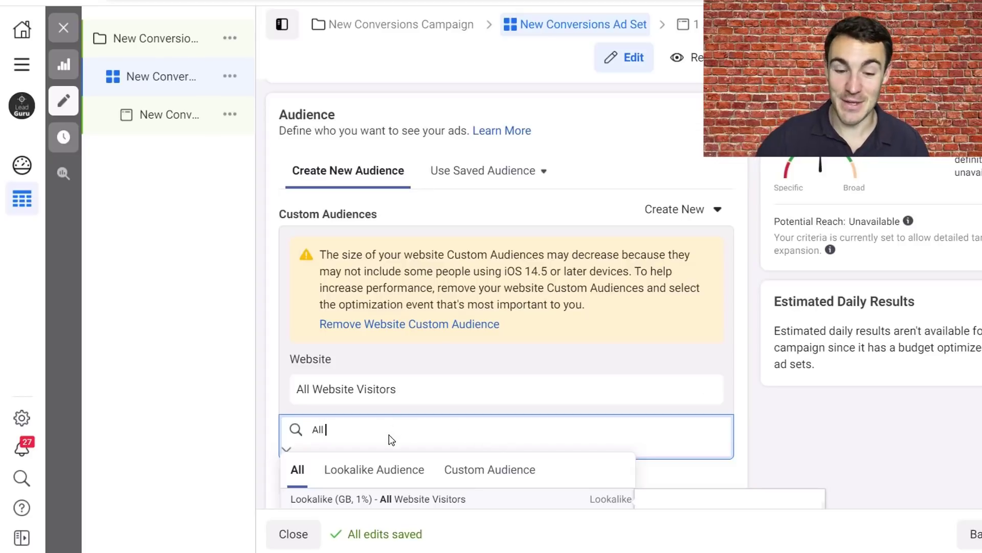
Search the existing audiences for "example" and "email list", and add the "Email List" customer list to the ad set
left_click_drag(389, 435, 293, 419)
type("exa")
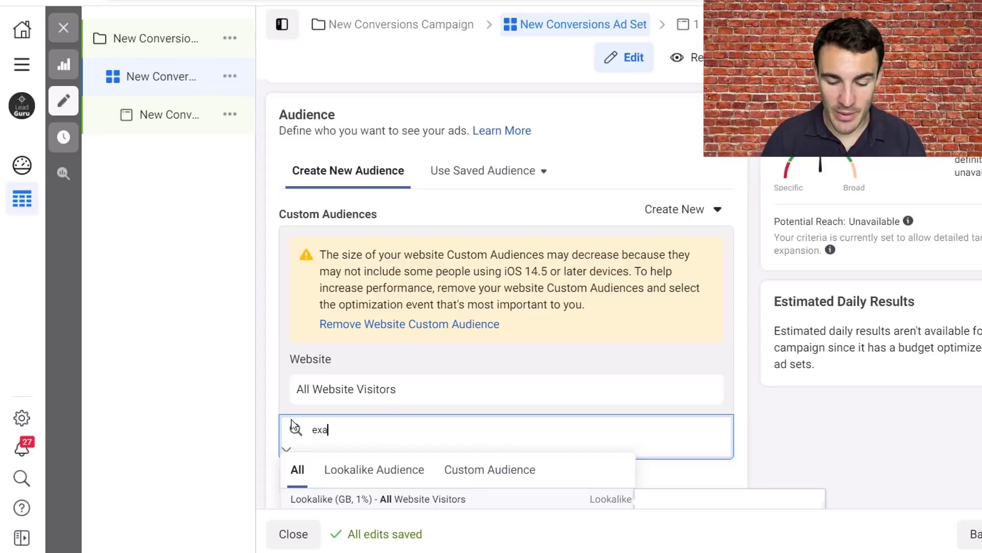
type("mple")
scroll(504, 405, "down", 1)
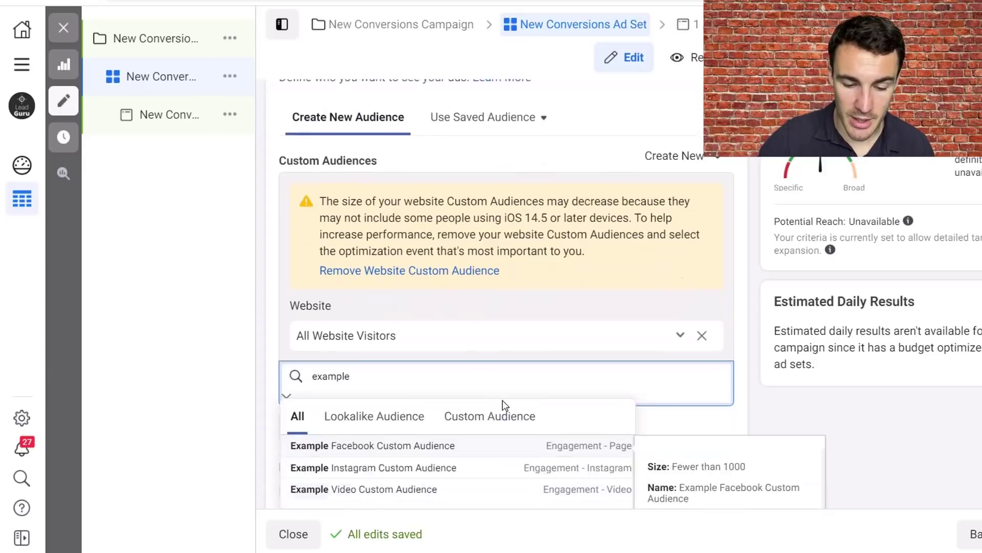
scroll(504, 405, "down", 2)
left_click_drag(369, 248, 256, 250)
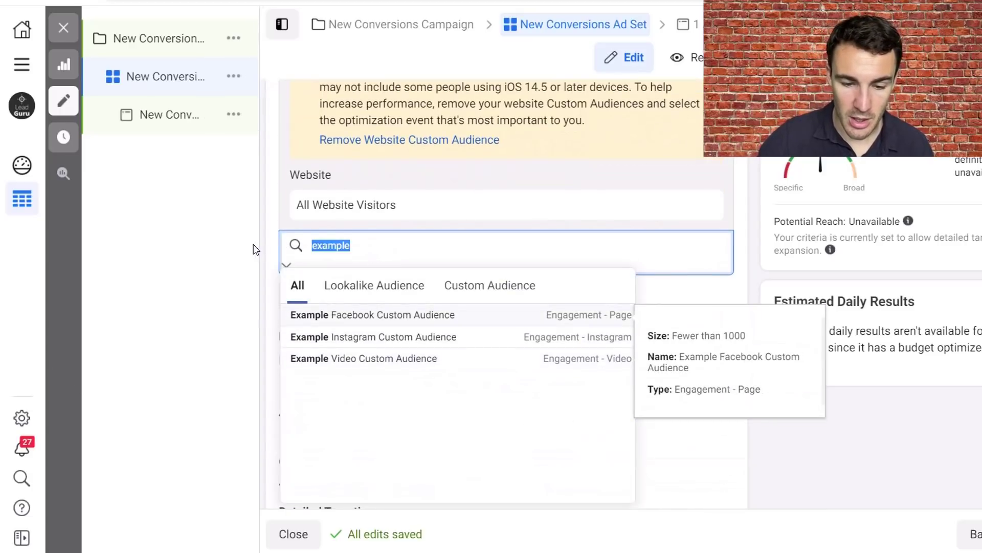
type("email list")
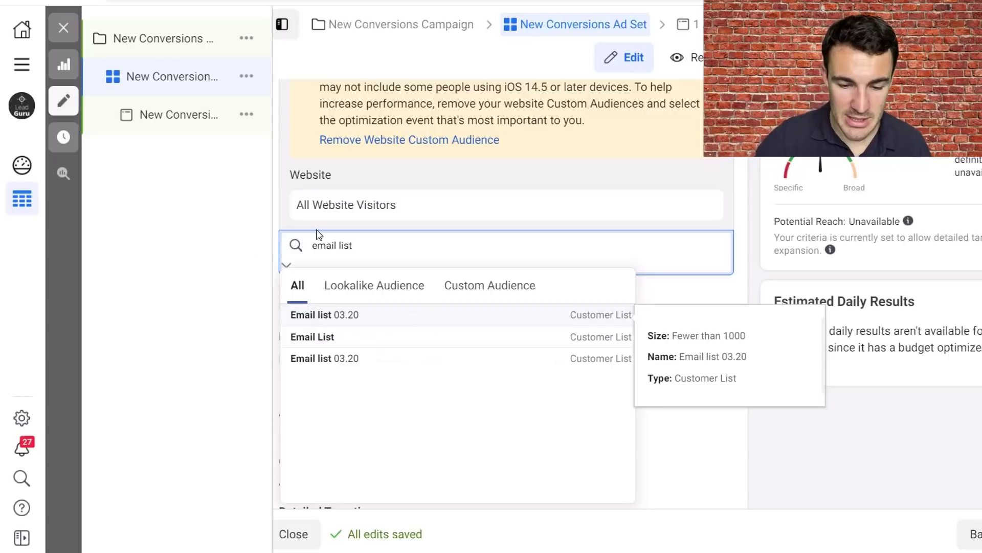
left_click(371, 337)
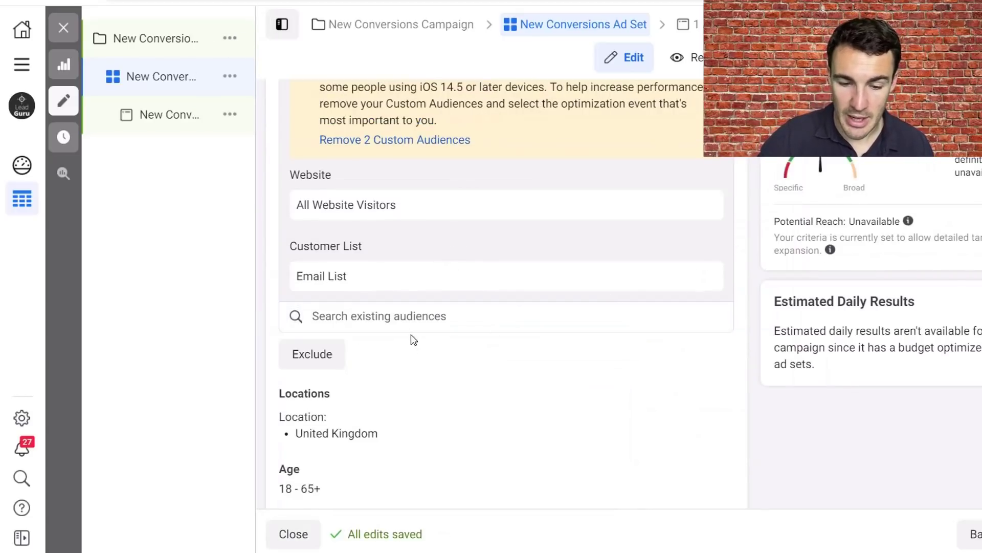
Search the existing audiences for "customer", clear the search and close the suggestions
left_click(364, 313)
type("customer")
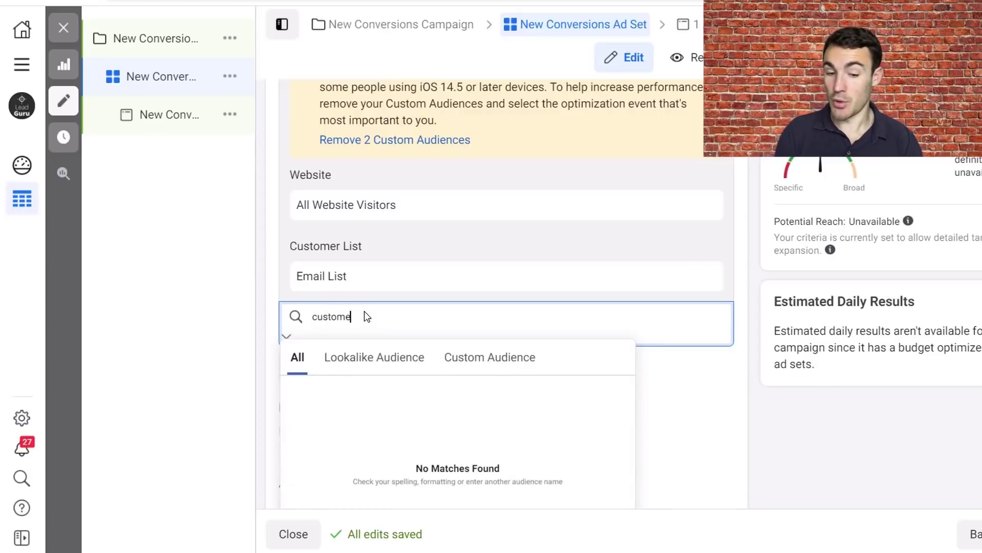
key("BackSpace")
key("BackSpace")
key("BackSpace")
key("BackSpace")
key("BackSpace")
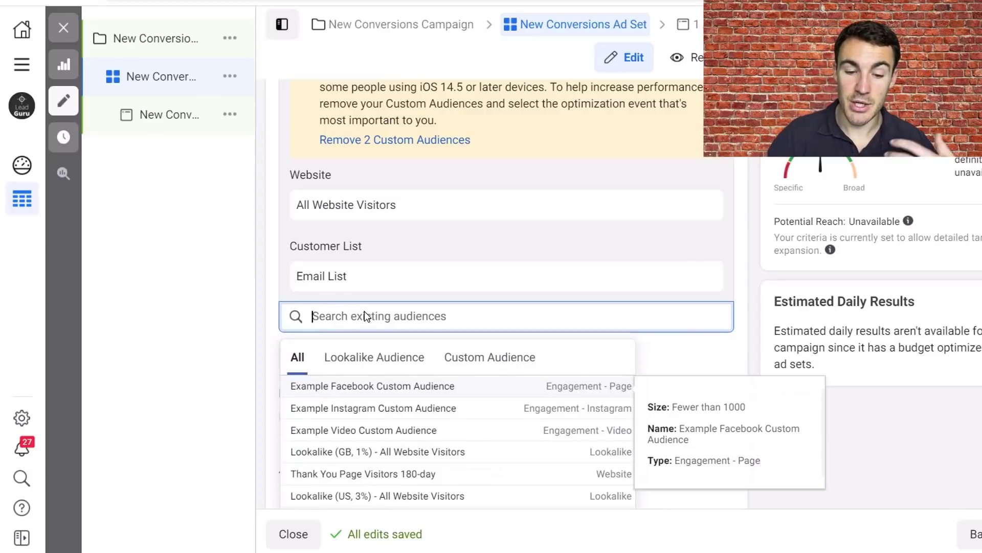
left_click(711, 253)
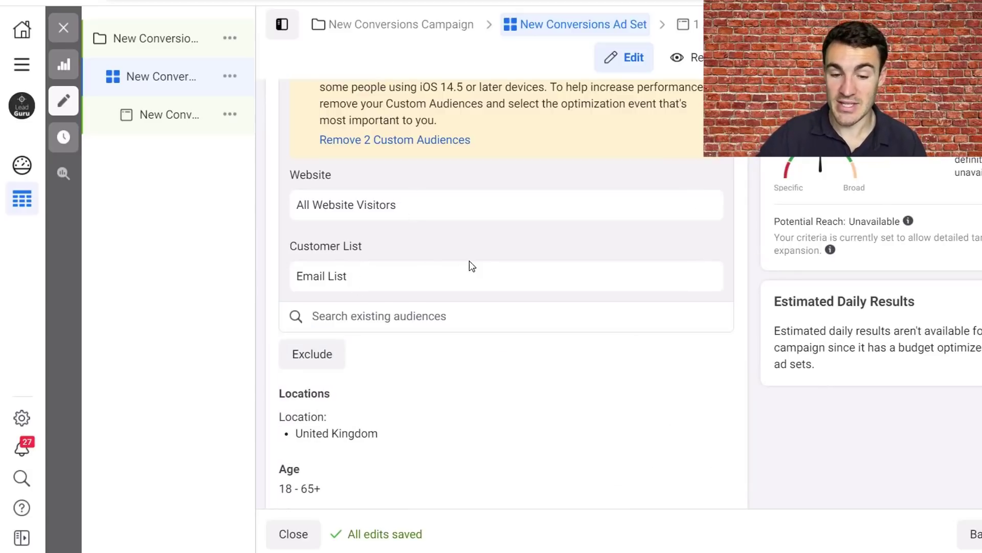
Add "Example Facebook Custom Audience" to the ad set's custom audiences
scroll(471, 265, "up", 2)
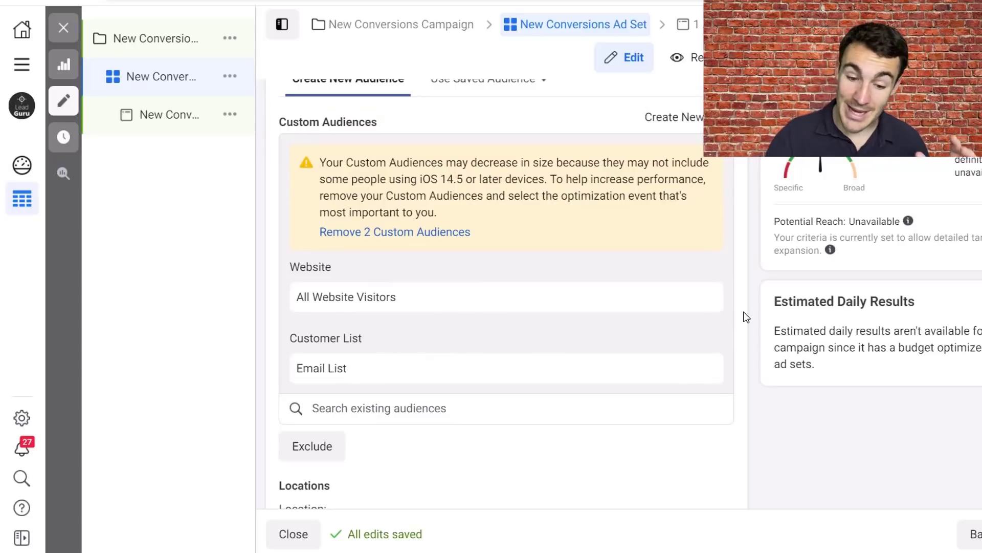
left_click(377, 413)
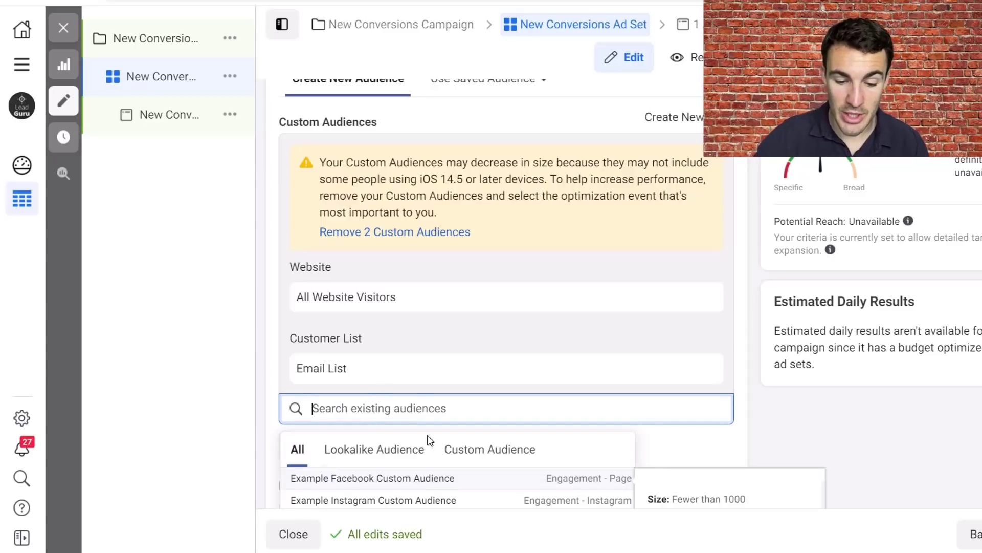
left_click(413, 477)
scroll(580, 353, "down", 2)
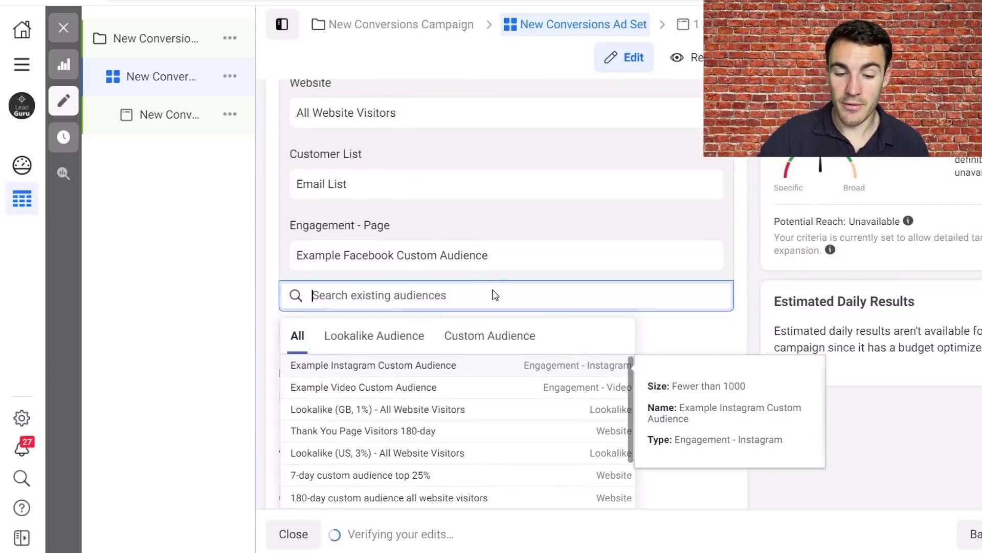
left_click(753, 259)
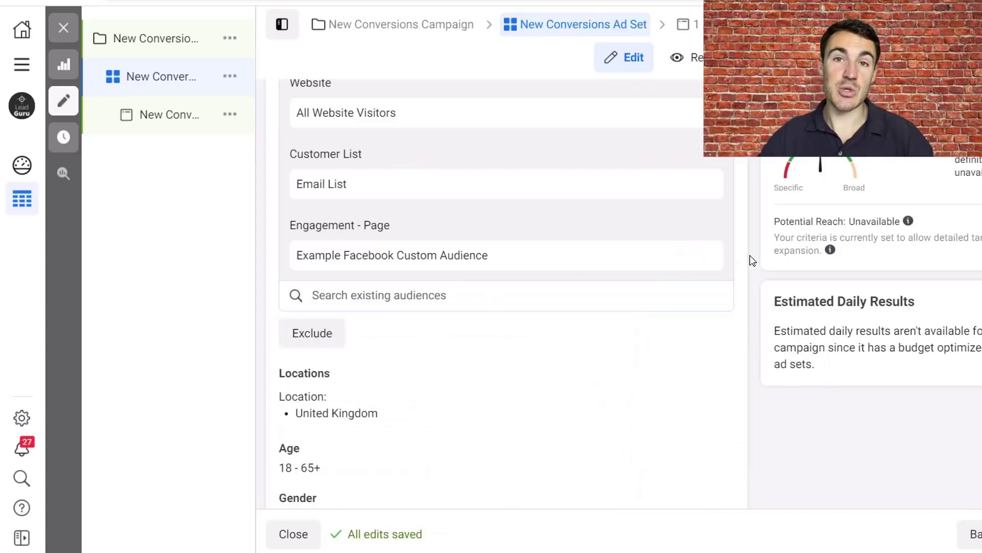
Add "Example Instagram Custom Audience" and "Example Video Custom Audience" to the ad set's custom audiences
left_click(410, 300)
left_click(411, 365)
left_click(452, 371)
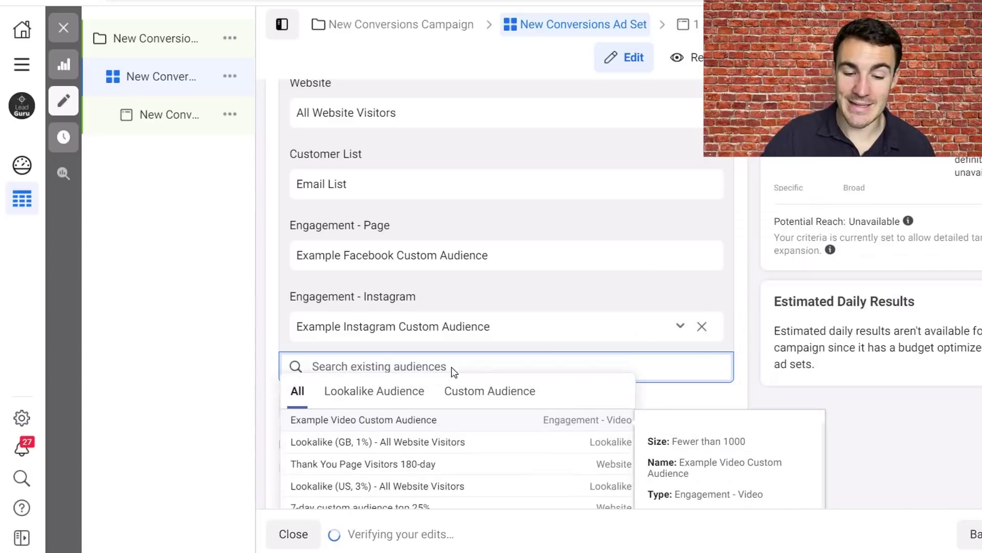
left_click(387, 436)
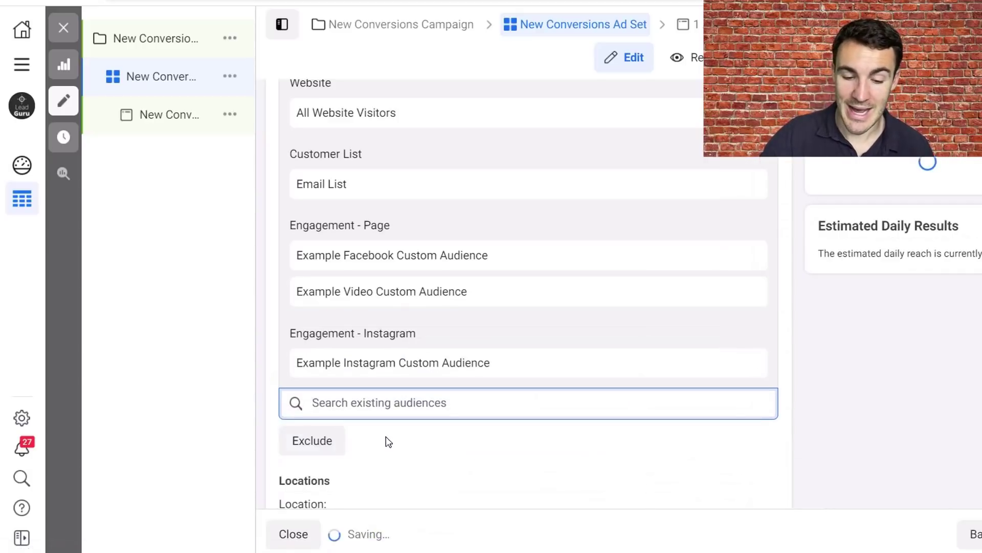
left_click(771, 336)
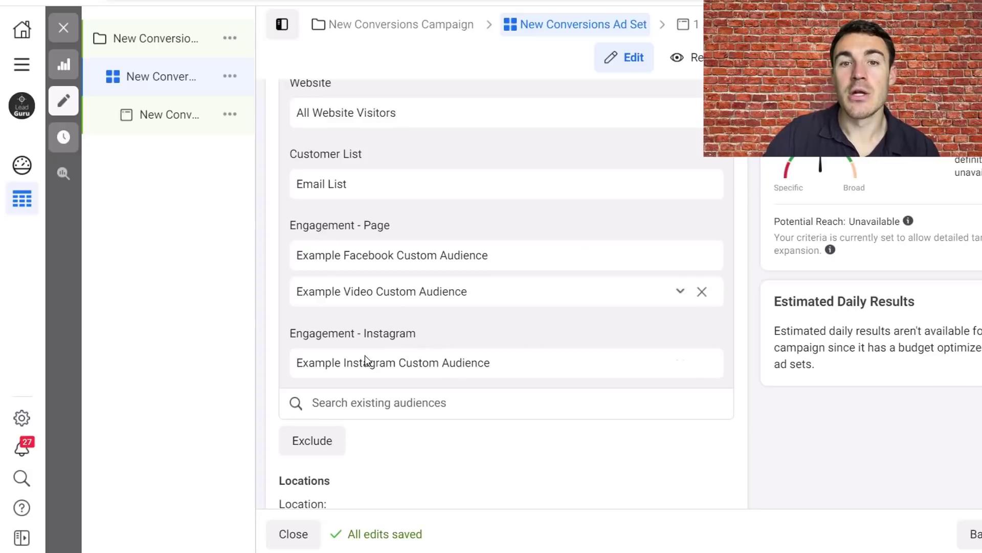
Review the website, customer list, Page, video and Instagram audiences selected for the ad set
scroll(745, 253, "up", 2)
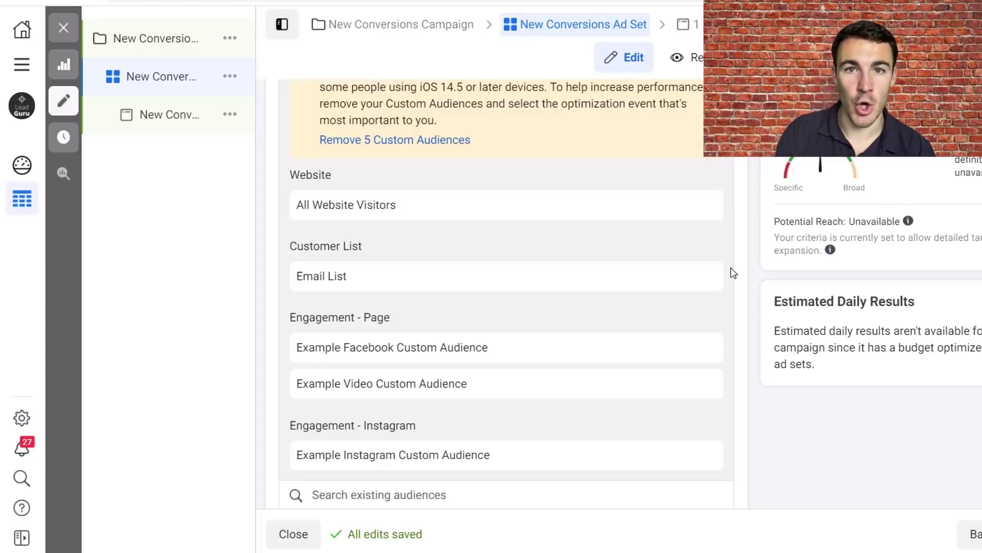
scroll(765, 322, "down", 1)
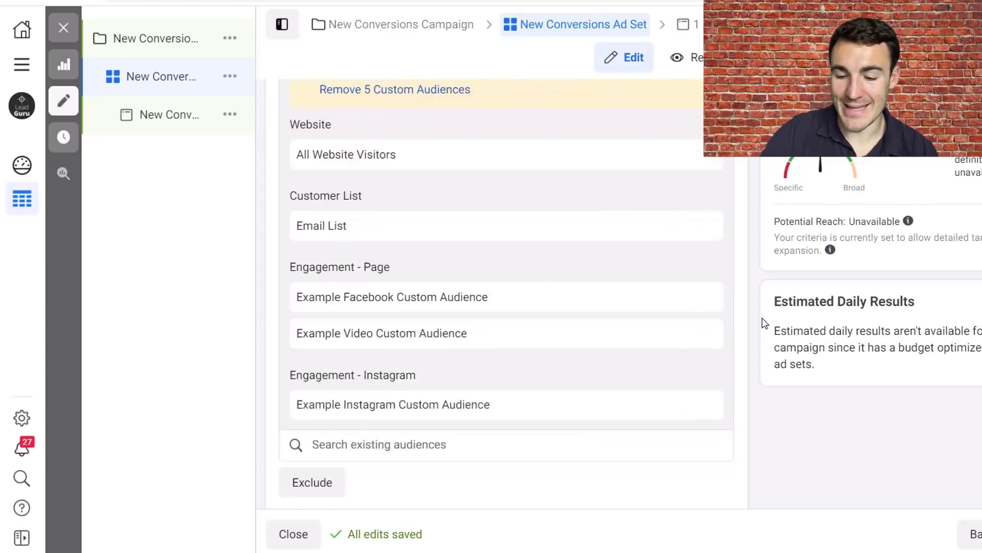
scroll(762, 324, "down", 1)
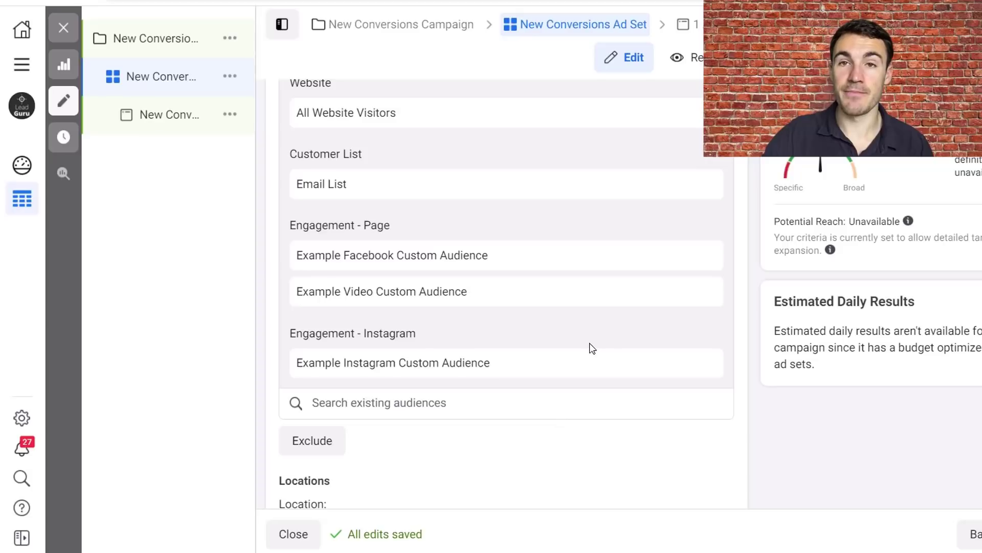
scroll(593, 349, "up", 4)
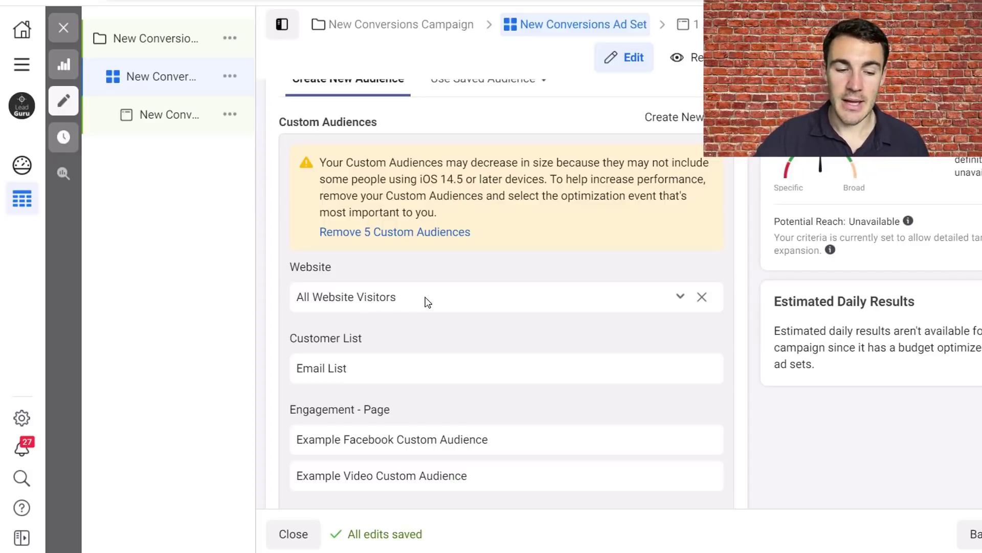
scroll(444, 382, "down", 3)
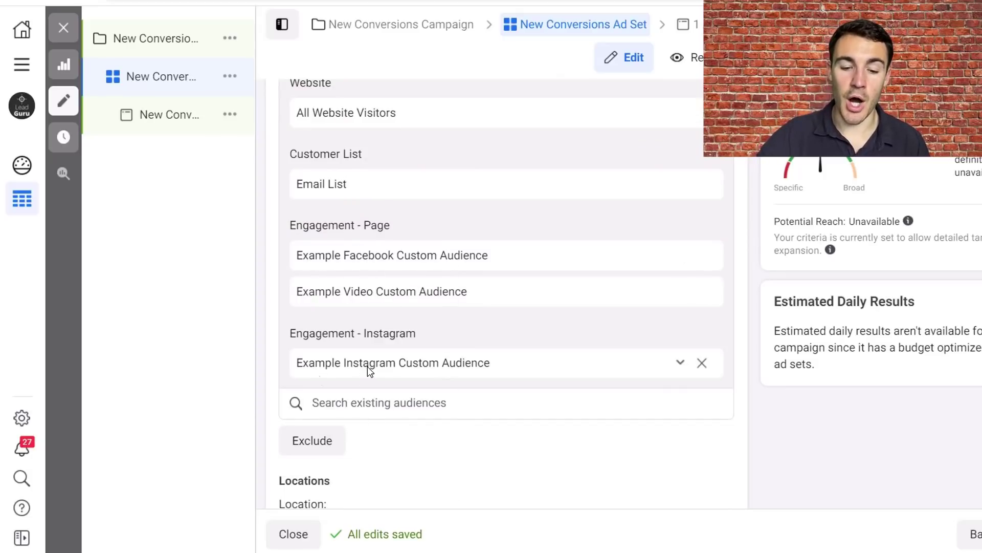
scroll(333, 371, "up", 2)
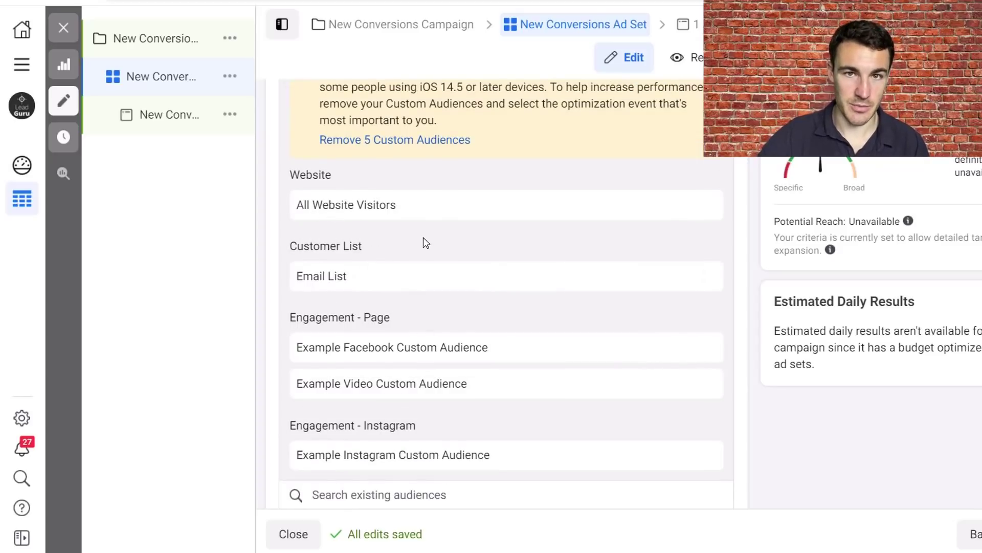
scroll(516, 242, "down", 5)
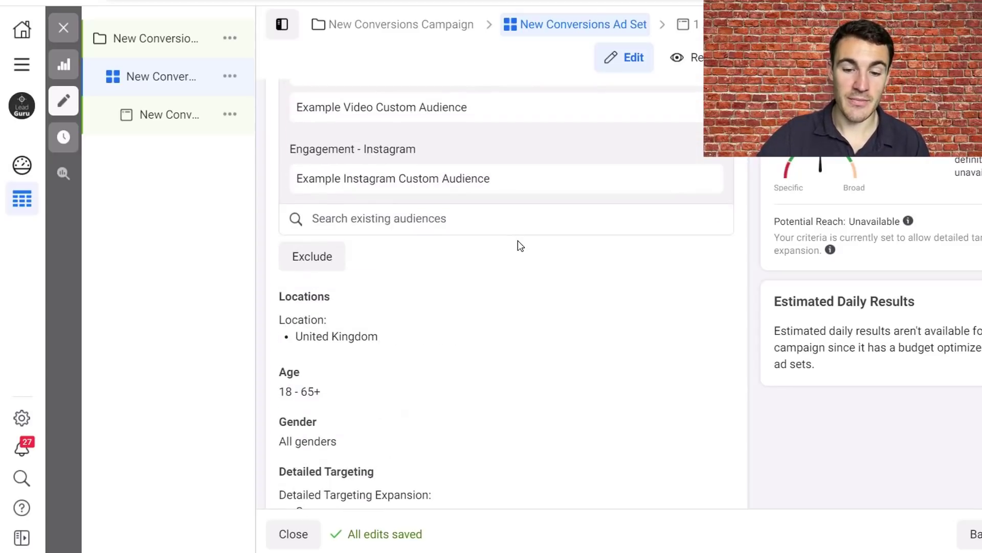
scroll(546, 256, "up", 5)
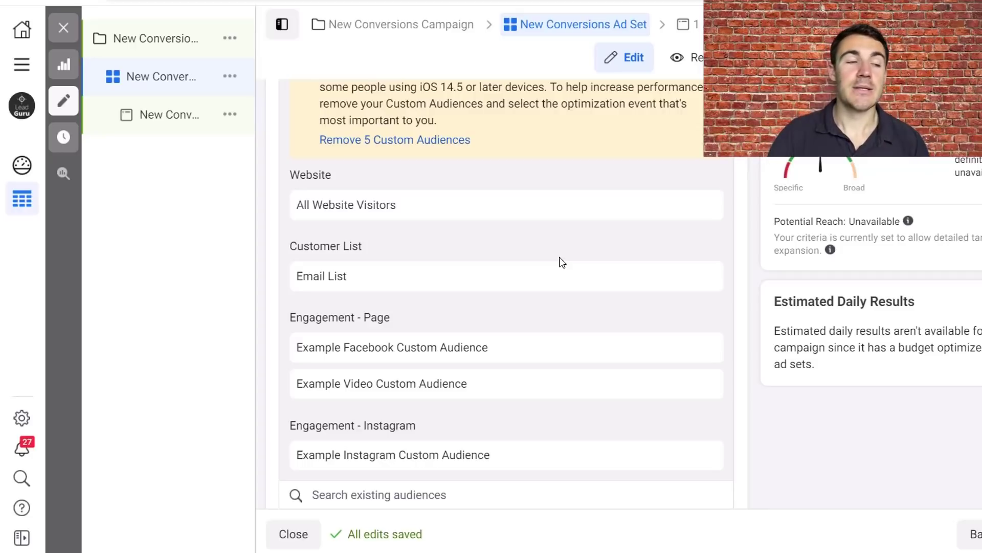
mouse_move(428, 226)
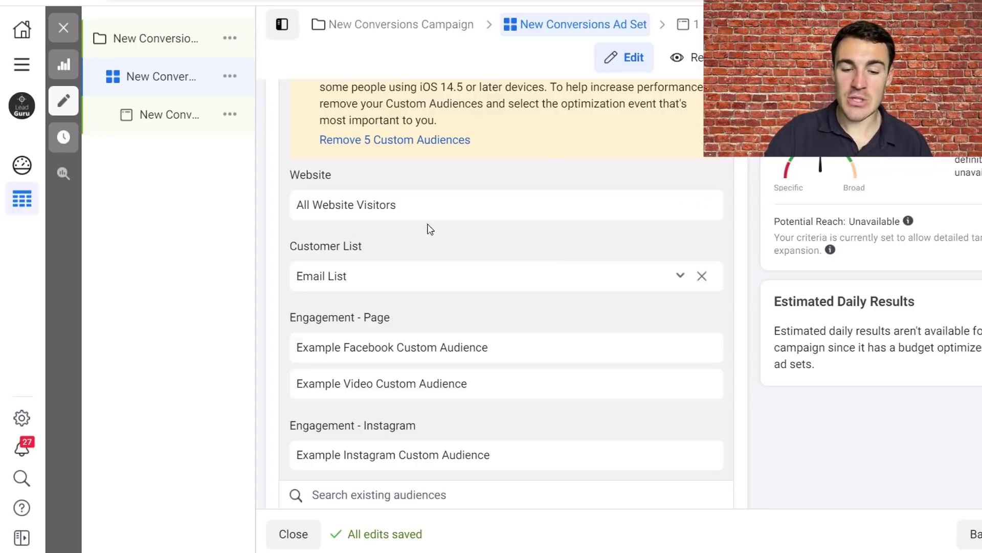